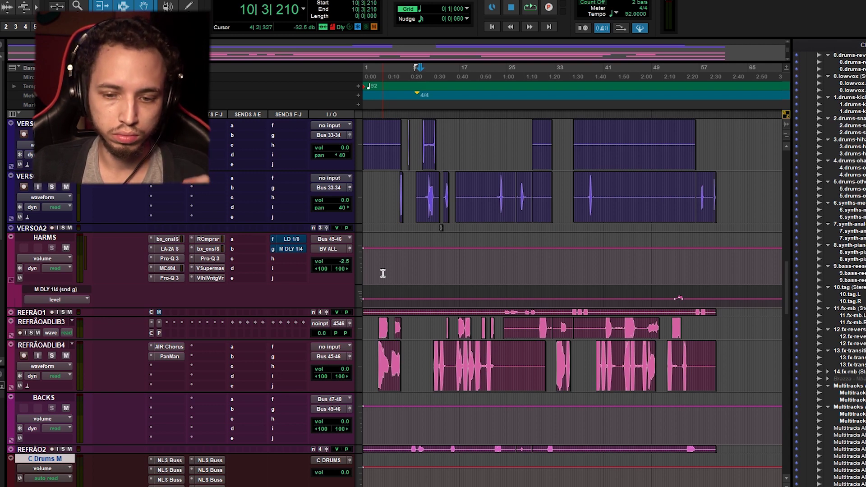
Audition the vocals from position 12|3|837 with the HARMS track's inserts and sends bypassed, and stop playback.
{"action": "scroll", "coordinate": [410, 302], "scroll_direction": "up", "scroll_amount": 6}
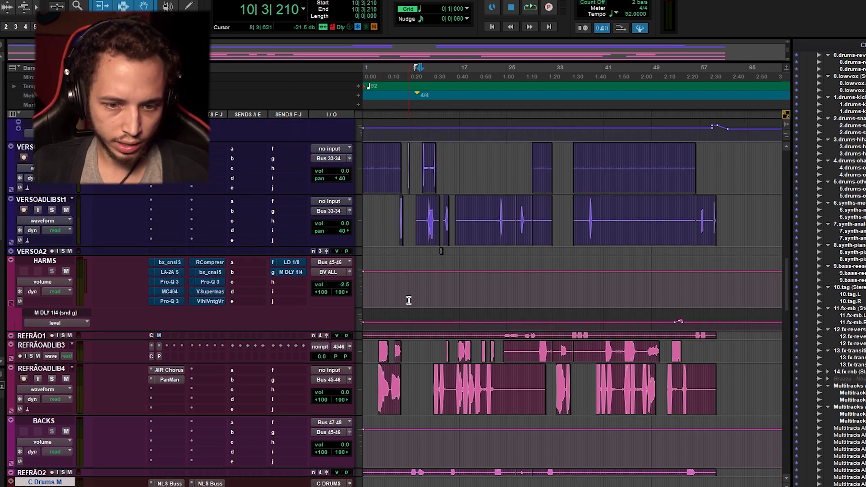
{"action": "scroll", "coordinate": [429, 257], "scroll_direction": "up", "scroll_amount": 12}
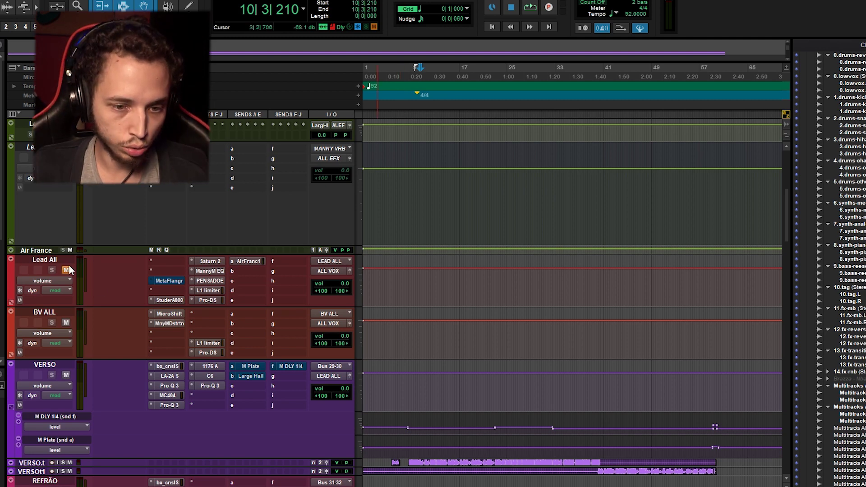
{"action": "scroll", "coordinate": [406, 280], "scroll_direction": "down", "scroll_amount": 4}
{"action": "scroll", "coordinate": [410, 286], "scroll_direction": "down", "scroll_amount": 2}
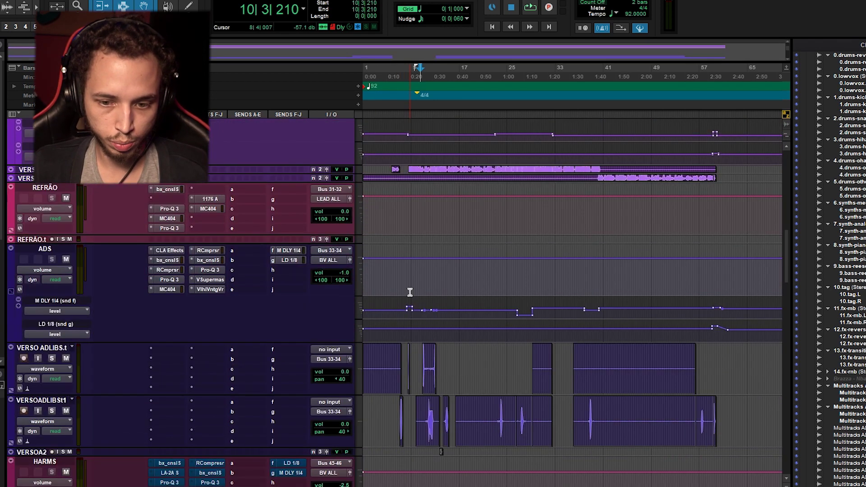
{"action": "scroll", "coordinate": [420, 279], "scroll_direction": "down", "scroll_amount": 2}
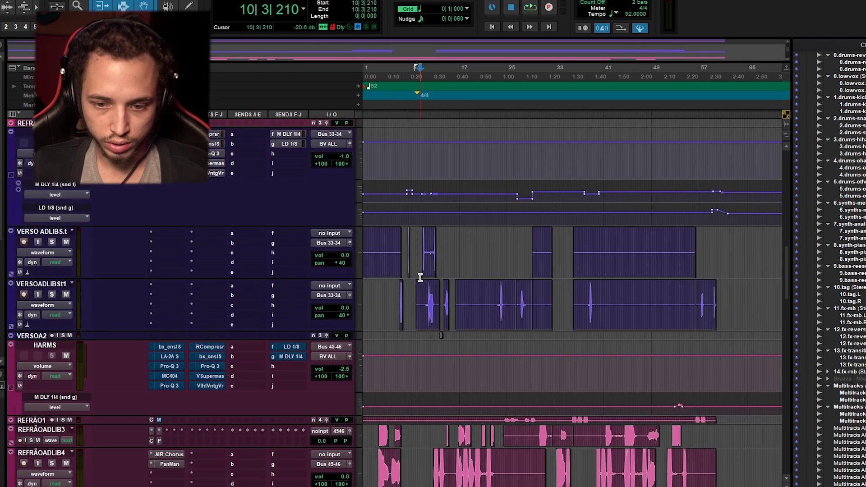
{"action": "left_click", "coordinate": [434, 376]}
{"action": "key", "text": "space"}
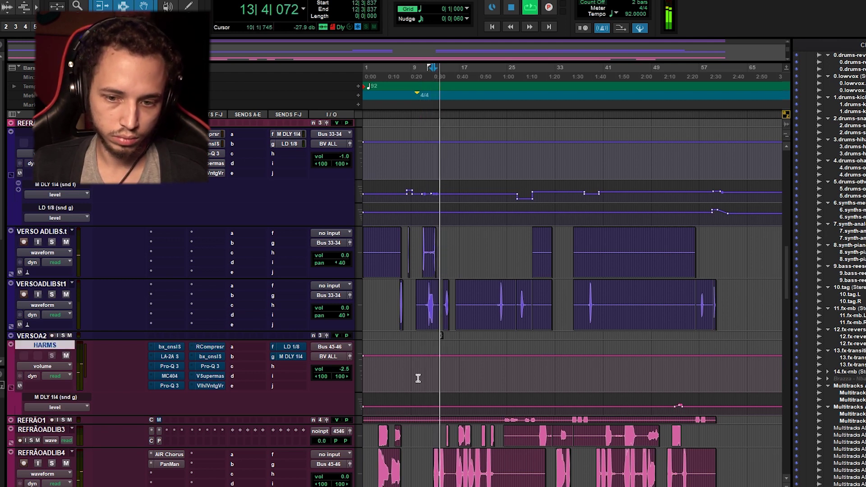
{"action": "scroll", "coordinate": [409, 377], "scroll_direction": "up", "scroll_amount": 5}
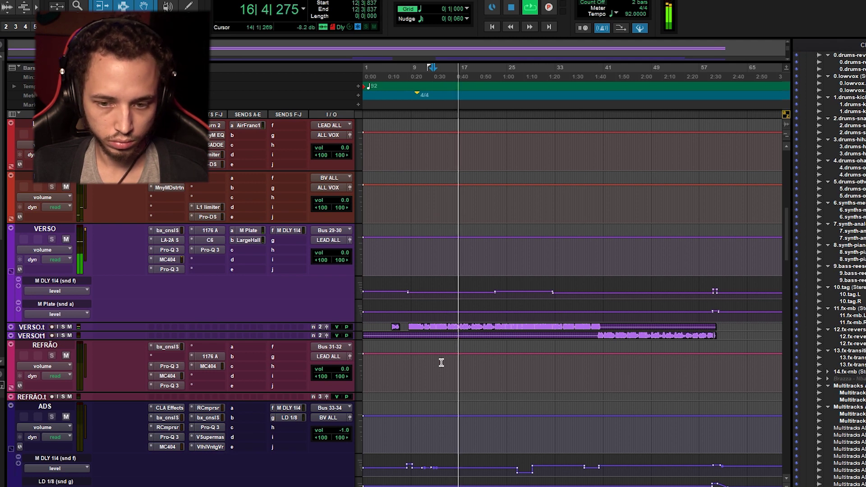
{"action": "key", "text": "space"}
Play the passage from 12|3|837 again with the HARMS inserts and sends active, and stop playback.
{"action": "scroll", "coordinate": [441, 363], "scroll_direction": "down", "scroll_amount": 4}
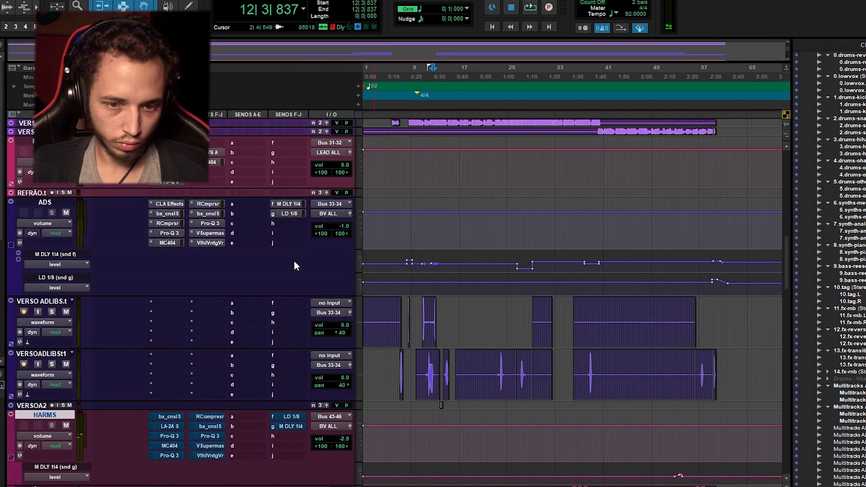
{"action": "scroll", "coordinate": [336, 356], "scroll_direction": "down", "scroll_amount": 3}
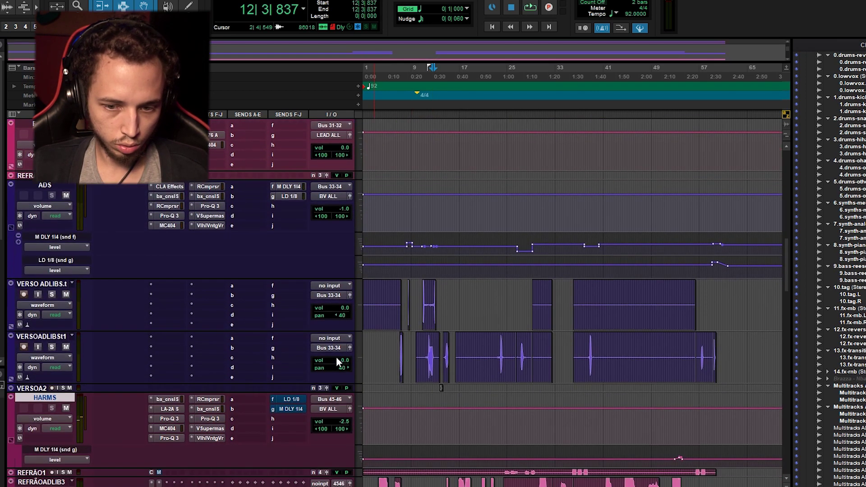
{"action": "left_click", "coordinate": [433, 374]}
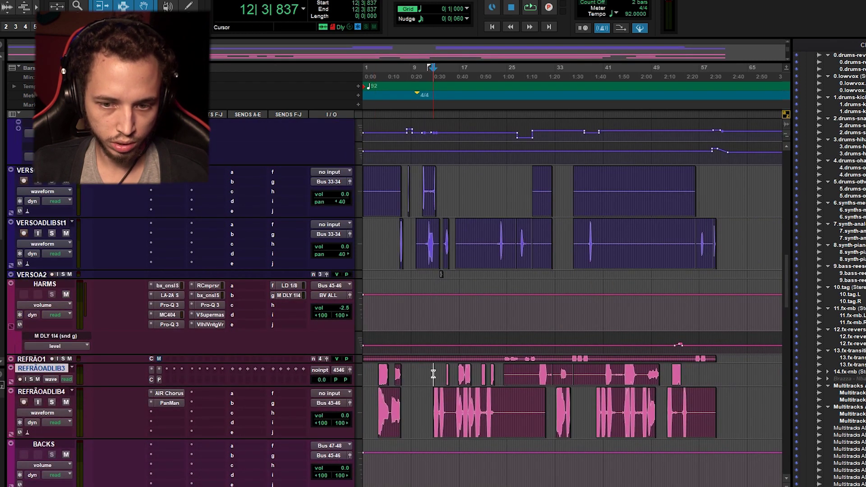
{"action": "key", "text": "space"}
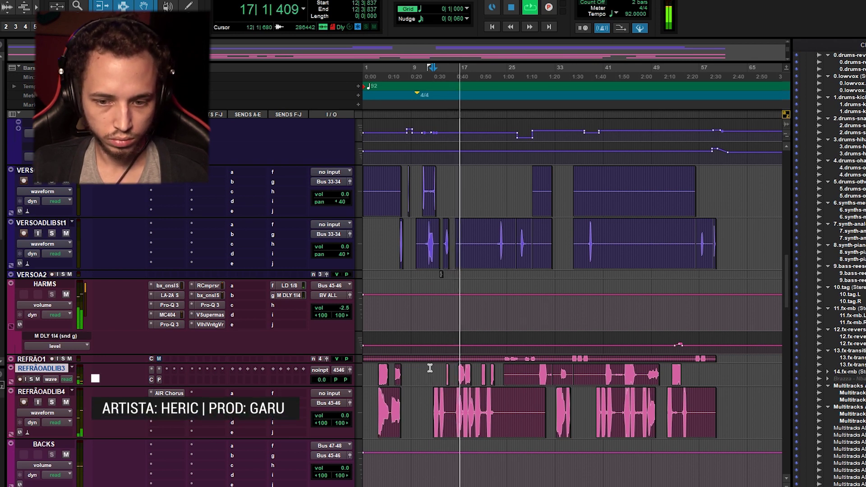
{"action": "key", "text": "space"}
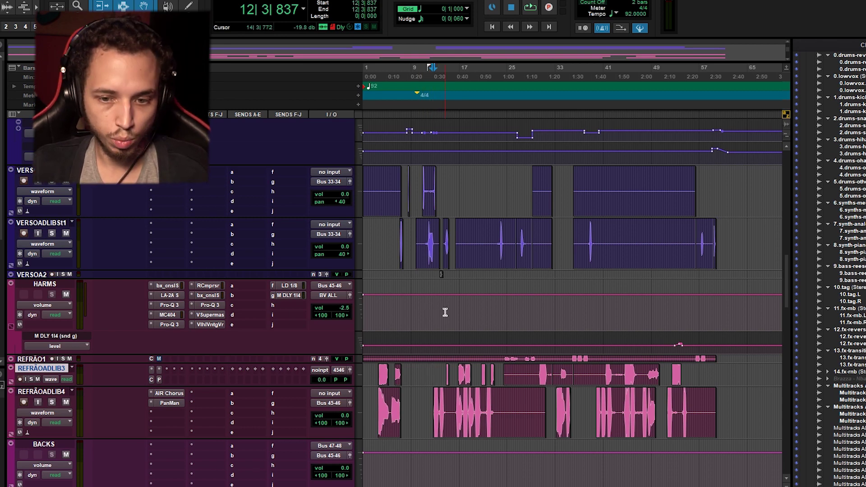
Zoom in on the verse ad-libs and audition the short clip from position 8|2|543.
{"action": "scroll", "coordinate": [442, 313], "scroll_direction": "up", "scroll_amount": 2}
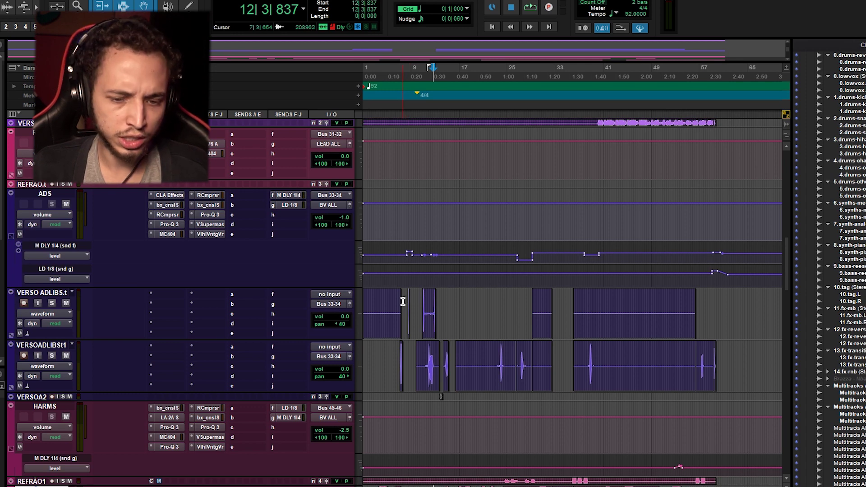
{"action": "scroll", "coordinate": [403, 302], "scroll_direction": "down", "scroll_amount": 3}
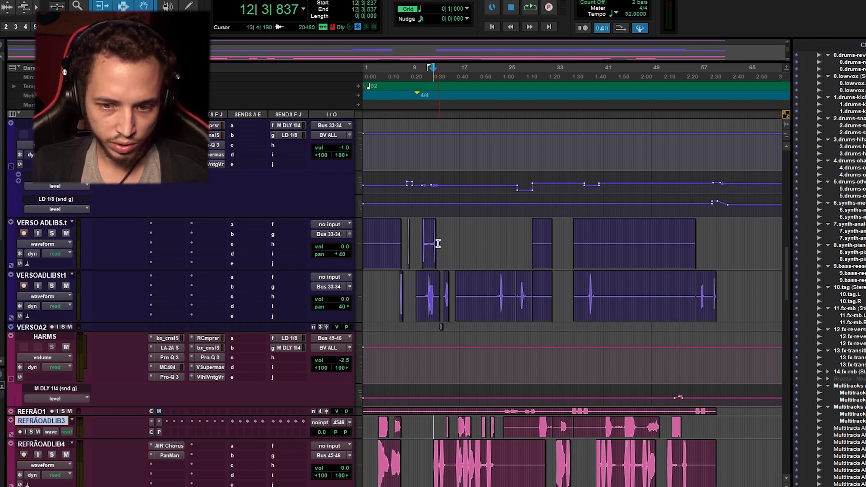
{"action": "left_click", "coordinate": [405, 212]}
{"action": "key", "text": "ctrl+]"}
{"action": "key", "text": "ctrl+]"}
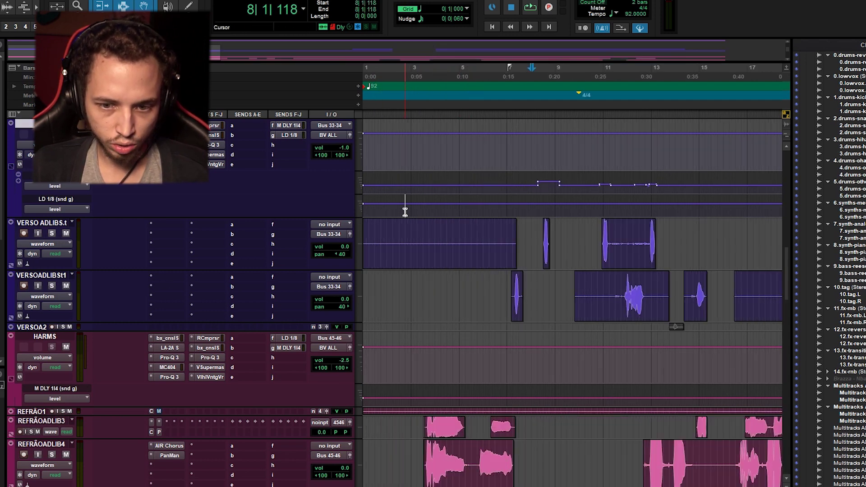
{"action": "left_click", "coordinate": [540, 210]}
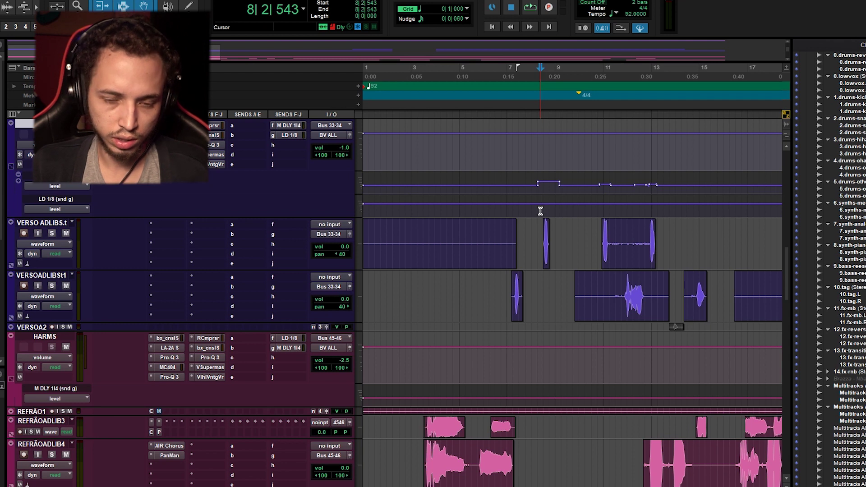
{"action": "key", "text": "space"}
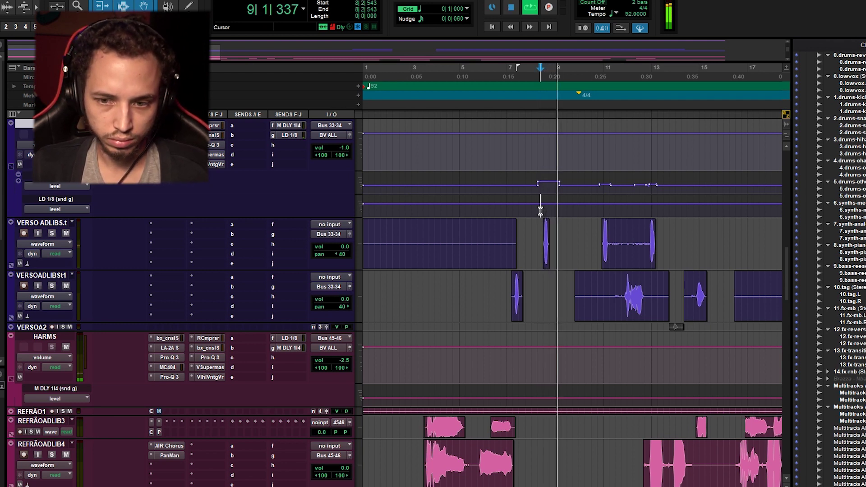
{"action": "key", "text": "space"}
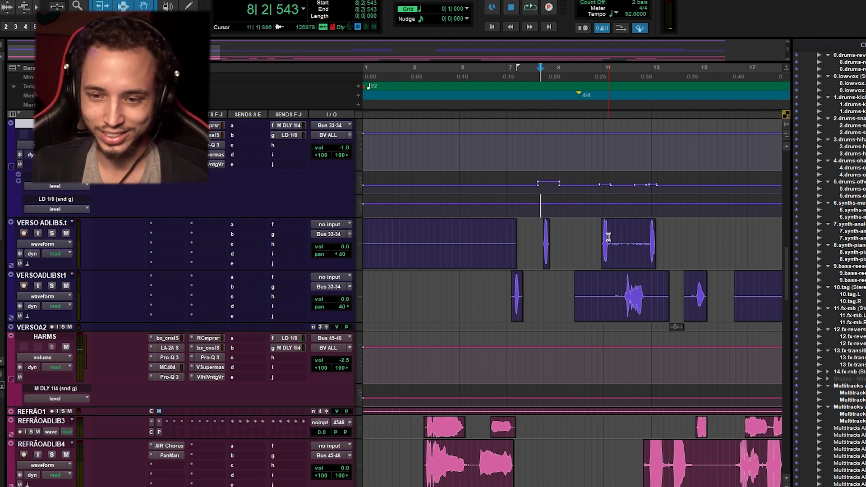
Zoom the timeline out one level and audition the chorus ad-libs from position 3|3|611.
{"action": "scroll", "coordinate": [518, 310], "scroll_direction": "down", "scroll_amount": 1}
{"action": "key", "text": "r"}
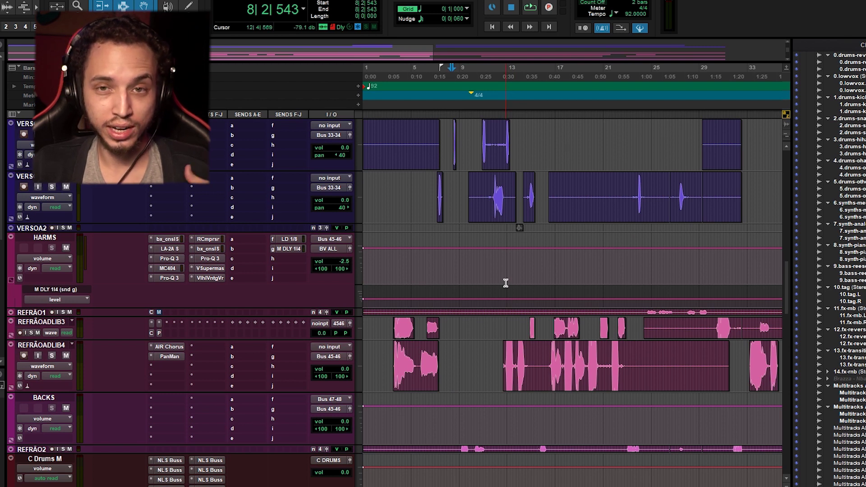
{"action": "left_click", "coordinate": [394, 276]}
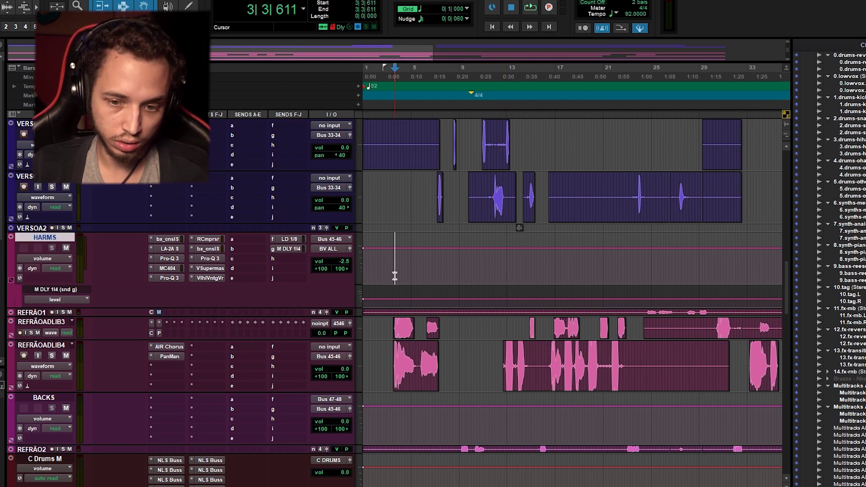
{"action": "key", "text": "space"}
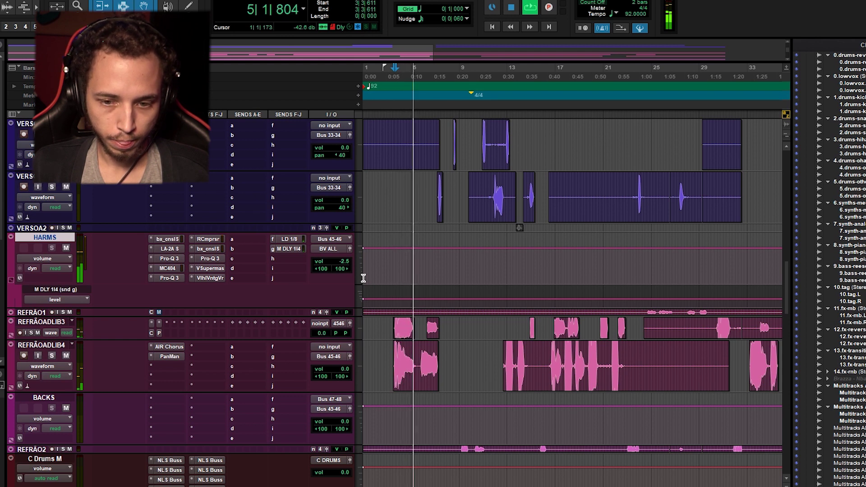
{"action": "key", "text": "space"}
{"action": "left_click", "coordinate": [474, 266]}
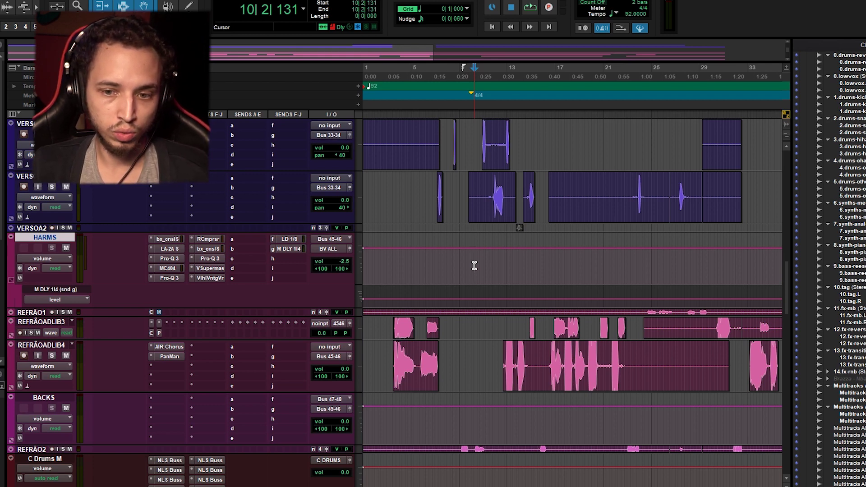
{"action": "scroll", "coordinate": [471, 267], "scroll_direction": "up", "scroll_amount": 4}
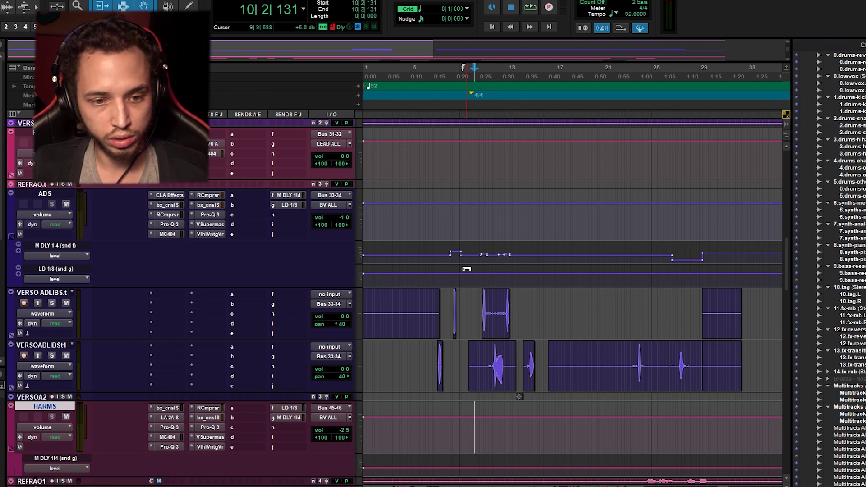
{"action": "scroll", "coordinate": [460, 270], "scroll_direction": "down", "scroll_amount": 3}
{"action": "scroll", "coordinate": [444, 275], "scroll_direction": "down", "scroll_amount": 6}
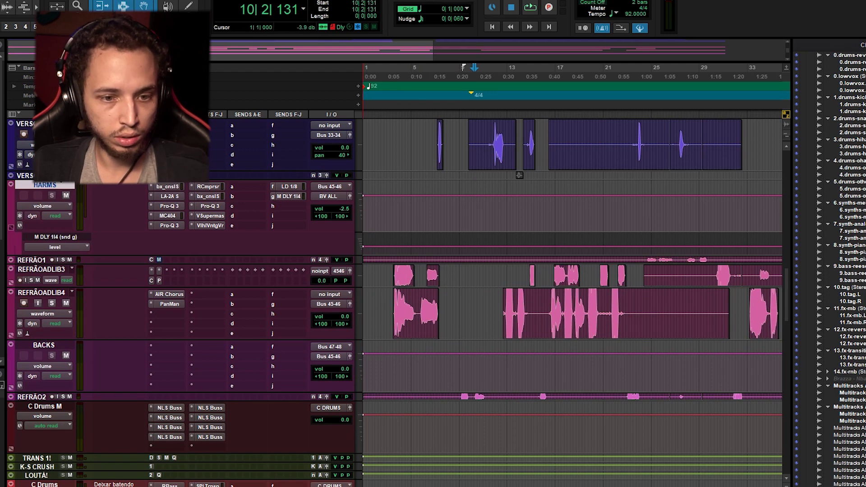
{"action": "scroll", "coordinate": [395, 225], "scroll_direction": "up", "scroll_amount": 3}
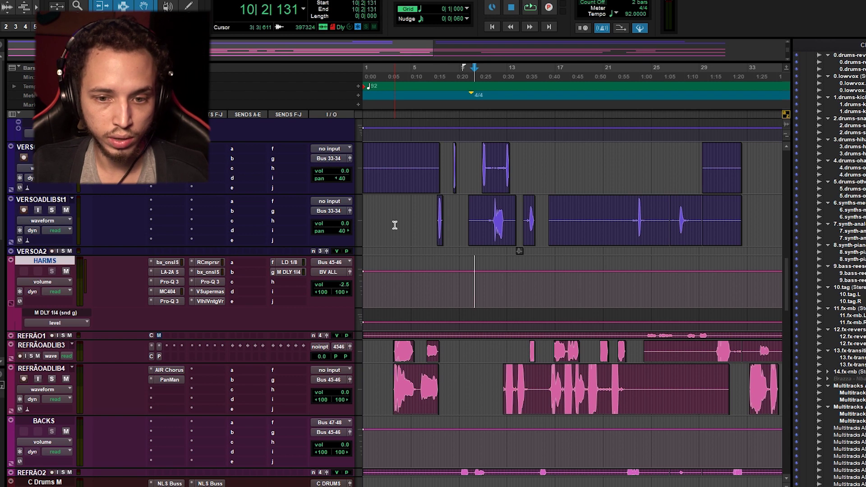
{"action": "scroll", "coordinate": [456, 247], "scroll_direction": "up", "scroll_amount": 3}
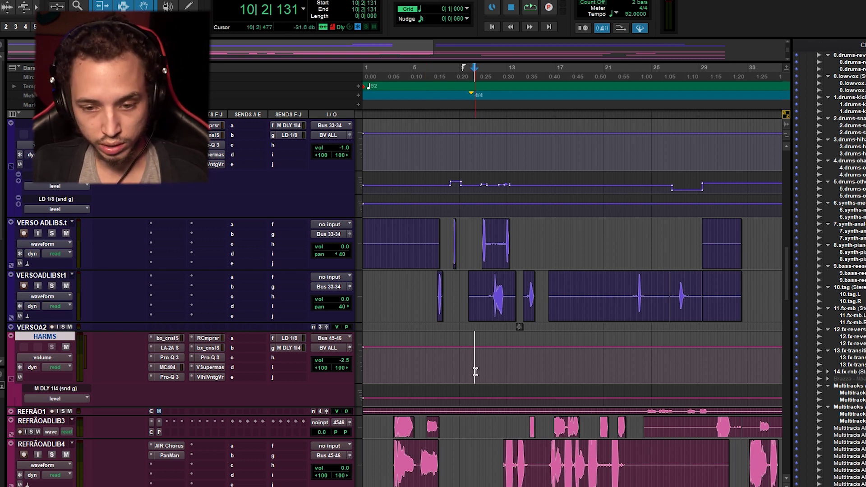
Audition the chorus ad-libs from position 16|3|187 with the HARMS track's inserts and sends bypassed.
{"action": "left_click", "coordinate": [501, 364]}
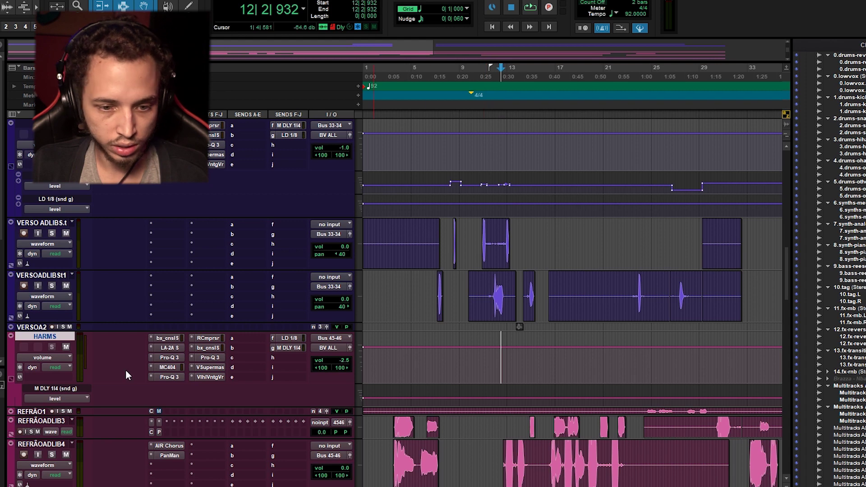
{"action": "scroll", "coordinate": [187, 356], "scroll_direction": "up", "scroll_amount": 1}
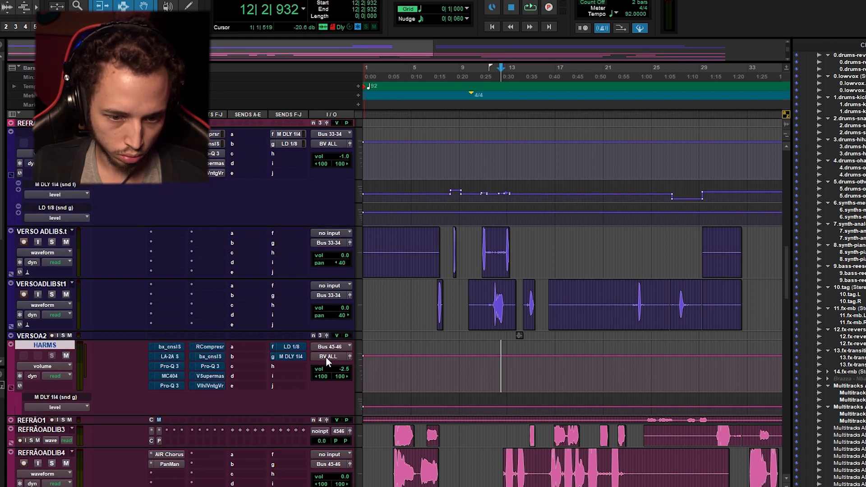
{"action": "scroll", "coordinate": [74, 339], "scroll_direction": "up", "scroll_amount": 15}
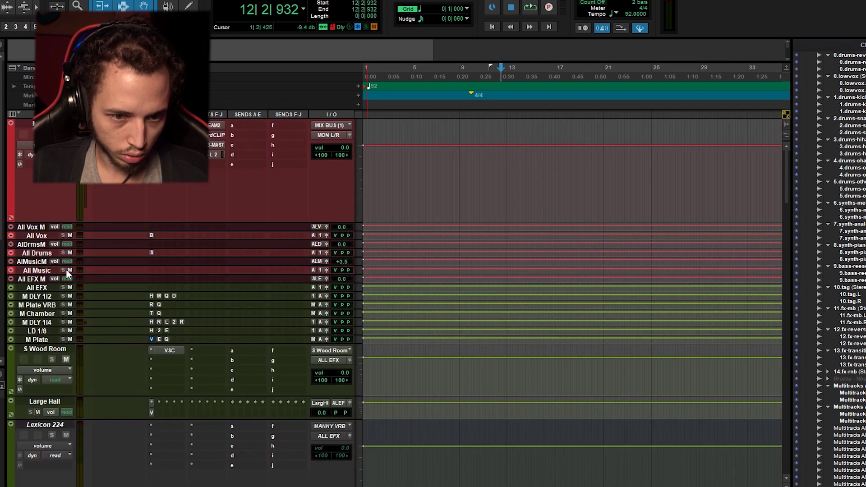
{"action": "scroll", "coordinate": [67, 252], "scroll_direction": "down", "scroll_amount": 15}
{"action": "left_click", "coordinate": [550, 273]}
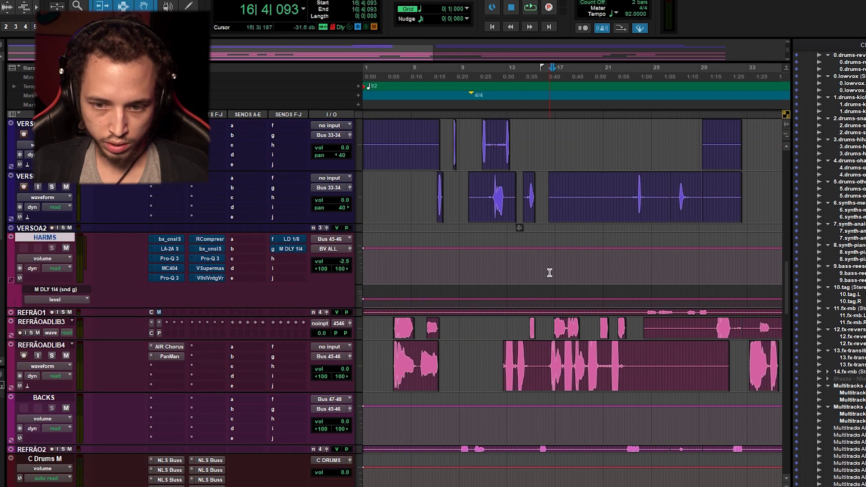
{"action": "left_click", "coordinate": [549, 272]}
{"action": "key", "text": "space"}
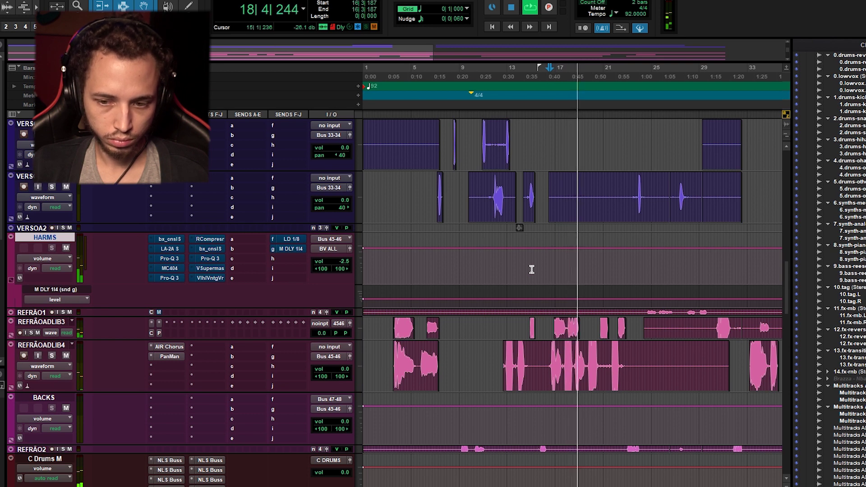
{"action": "key", "text": "space"}
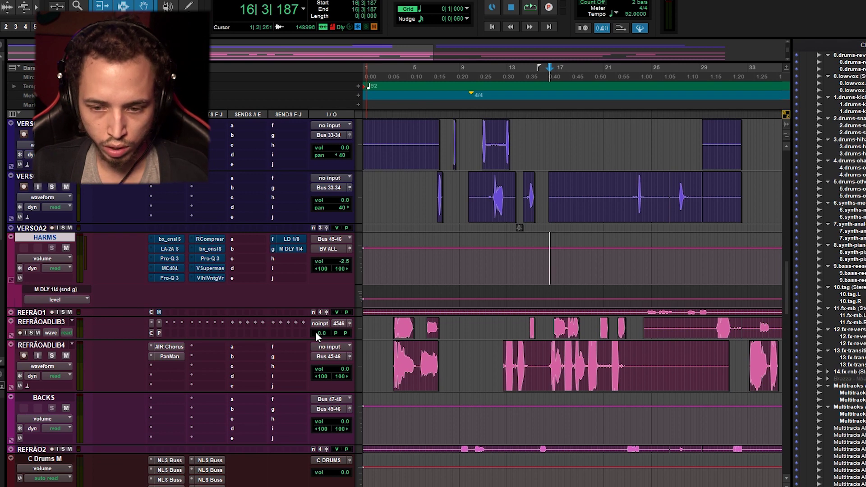
Open the AIR Chorus plug-in on REFRÃOADLIB4 and move its window clear of the track's inserts.
{"action": "scroll", "coordinate": [500, 334], "scroll_direction": "right", "scroll_amount": 5}
{"action": "scroll", "coordinate": [499, 334], "scroll_direction": "left", "scroll_amount": 5}
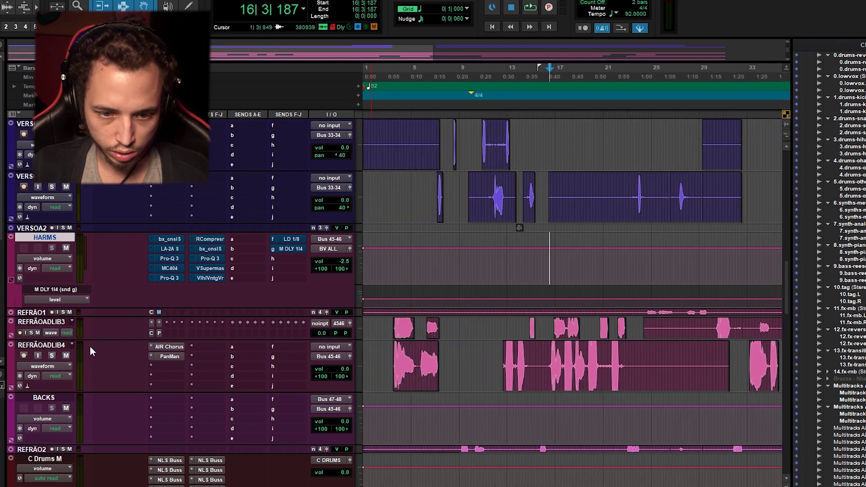
{"action": "left_click", "coordinate": [169, 346]}
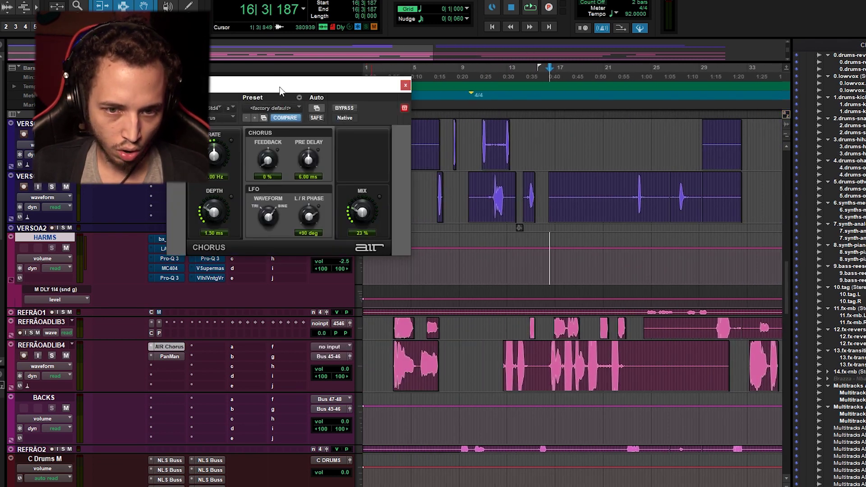
{"action": "left_click_drag", "start_coordinate": [280, 89], "coordinate": [318, 133]}
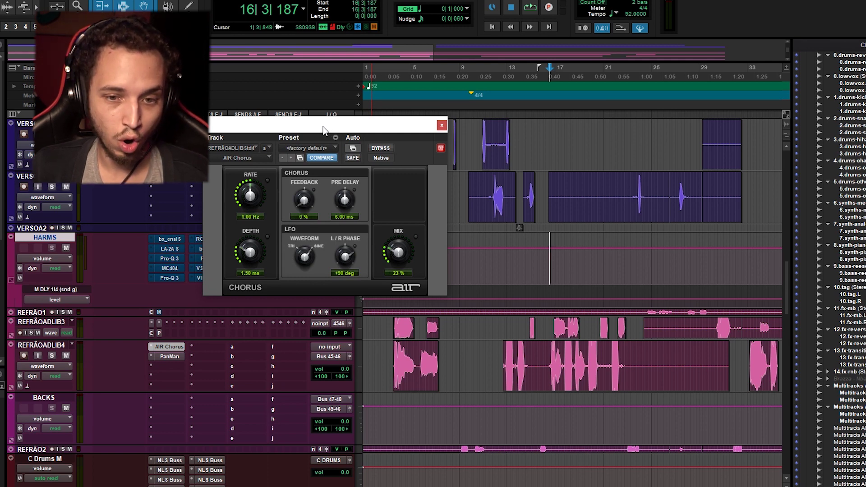
{"action": "left_click_drag", "start_coordinate": [323, 130], "coordinate": [412, 140]}
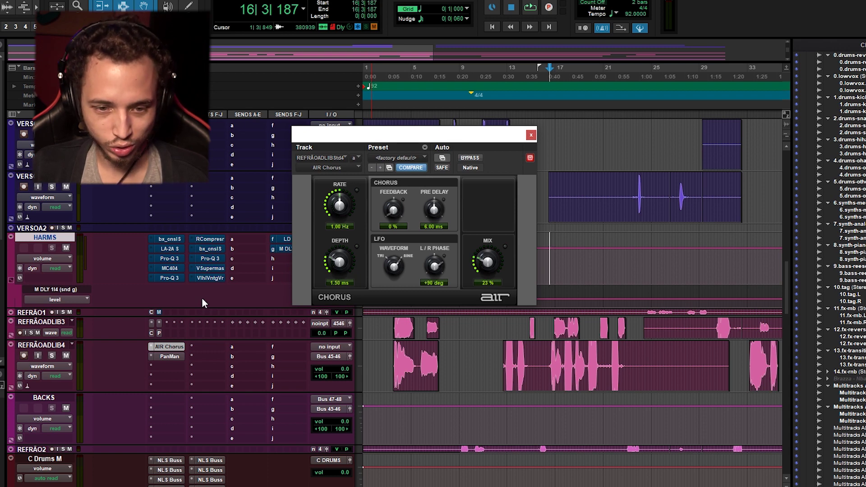
Compare the chorus ad-libs from 16|3|187 with REFRÃOADLIB4's AIR Chorus and PanMan active and bypassed, with REFRÃOADLIB3 muted.
{"action": "left_click_drag", "start_coordinate": [404, 139], "coordinate": [434, 153]}
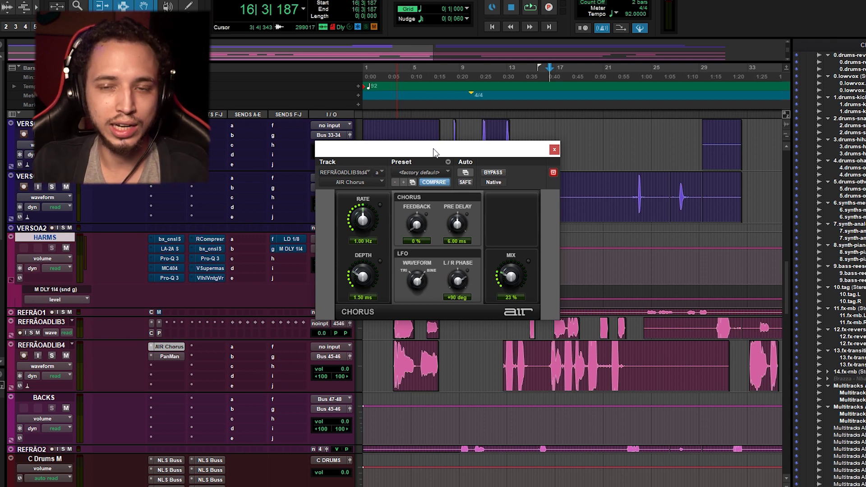
{"action": "left_click", "coordinate": [170, 348], "text": "ctrl"}
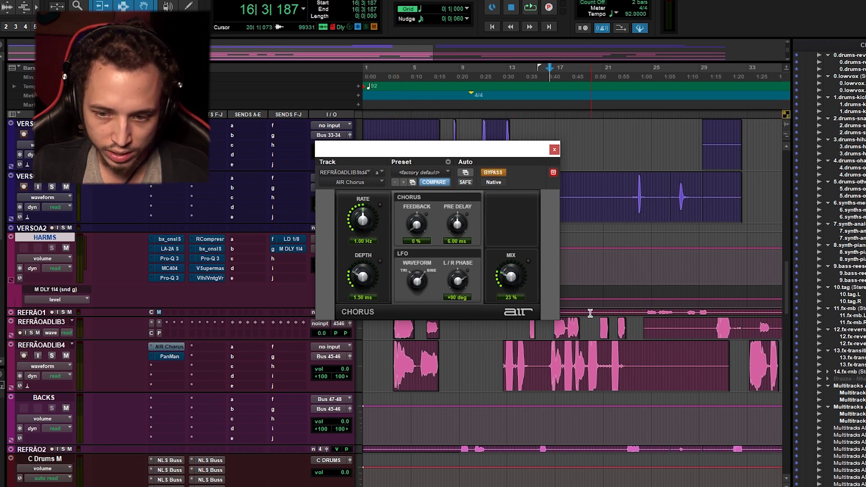
{"action": "key", "text": "space"}
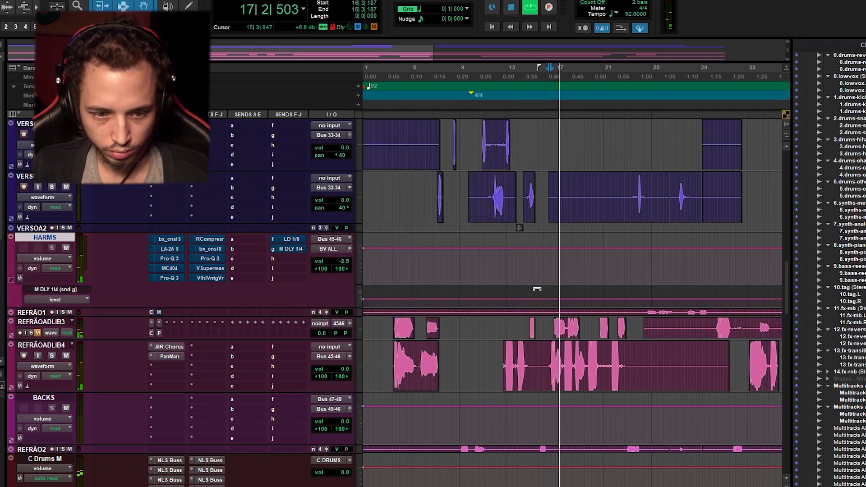
{"action": "key", "text": "space"}
{"action": "key", "text": "space"}
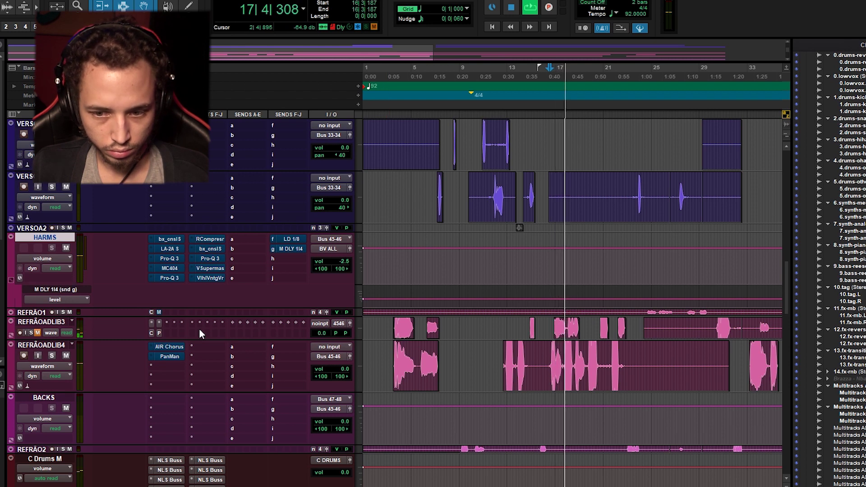
{"action": "key", "text": "space"}
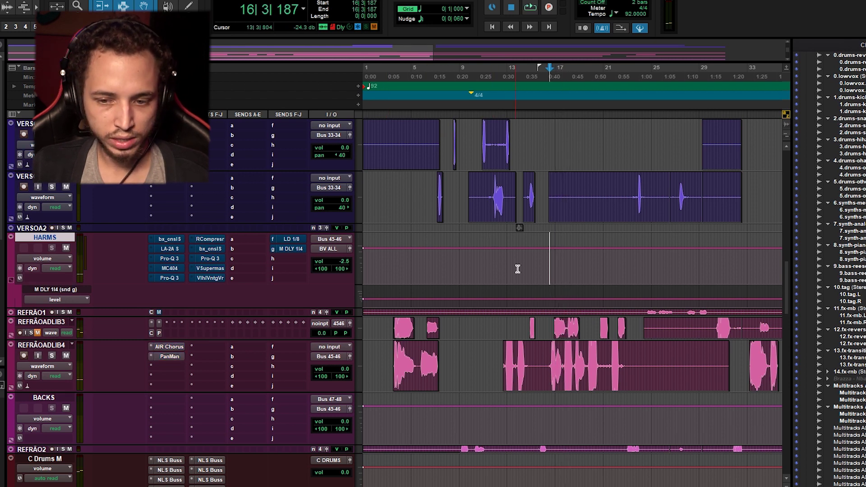
Place the edit cursor at 16|3|880 on HARMS, and re-enable and inspect its bx_console SSL 4000 E and LA-2A plug-ins.
{"action": "left_click", "coordinate": [551, 272]}
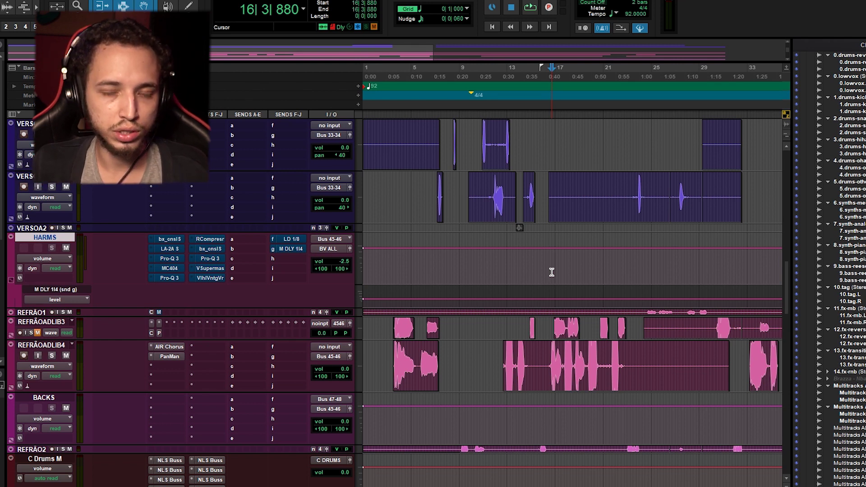
{"action": "left_click", "coordinate": [174, 243]}
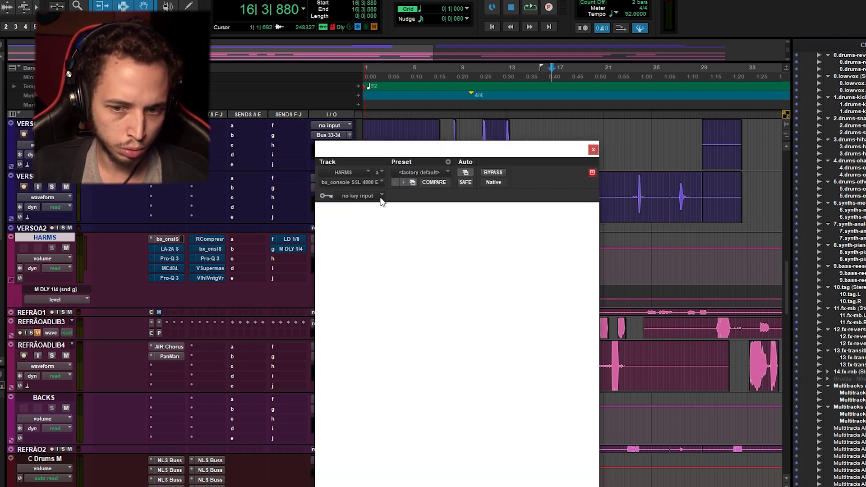
{"action": "left_click_drag", "start_coordinate": [453, 148], "coordinate": [481, 83]}
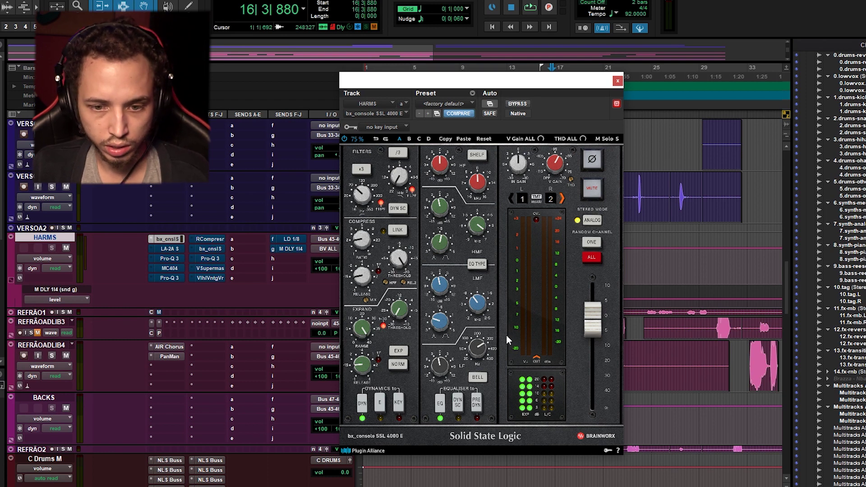
{"action": "left_click", "coordinate": [616, 82]}
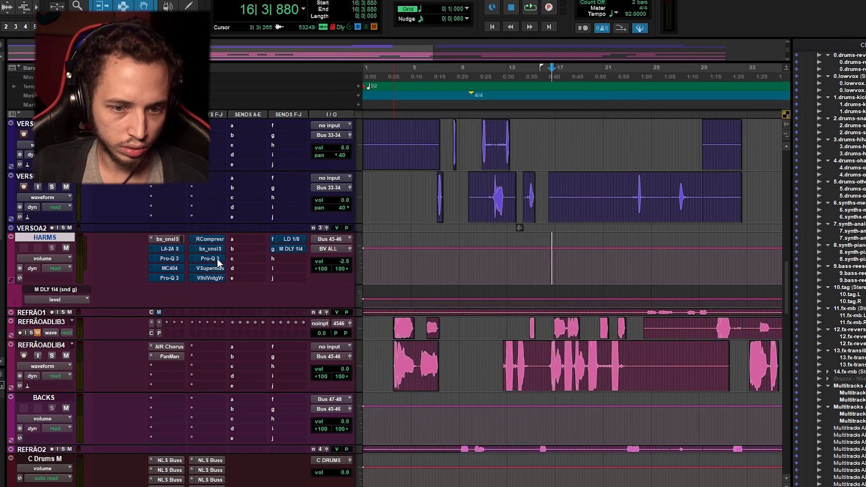
{"action": "left_click", "coordinate": [167, 248]}
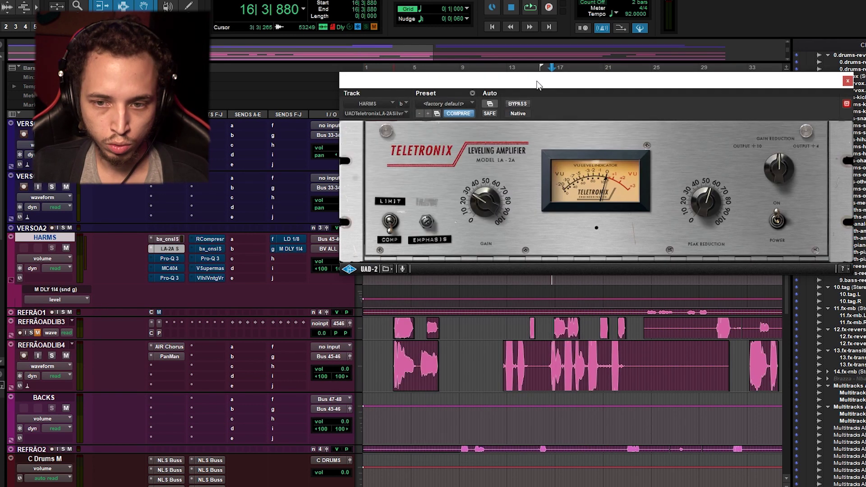
{"action": "left_click_drag", "start_coordinate": [539, 76], "coordinate": [435, 94]}
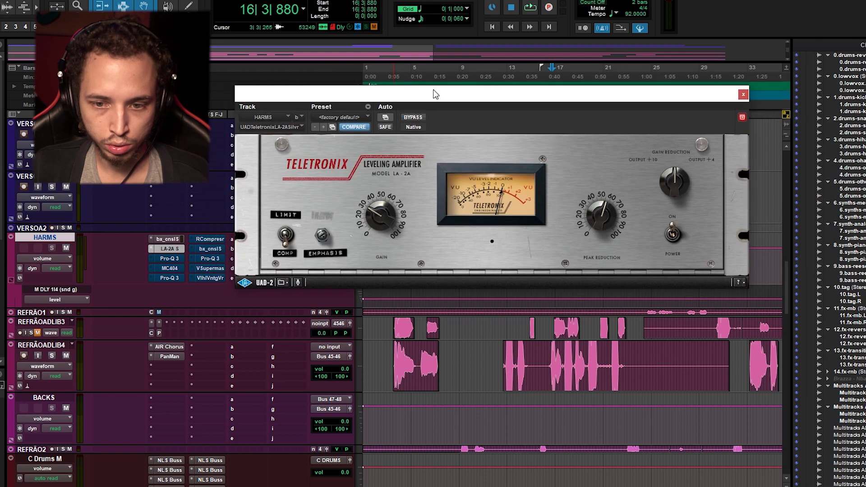
{"action": "left_click", "coordinate": [742, 94]}
Compare the EQ curve of the first Pro-Q 3 on HARMS with the Pro-Q 3 in the third insert of VERSO.
{"action": "left_click", "coordinate": [167, 258]}
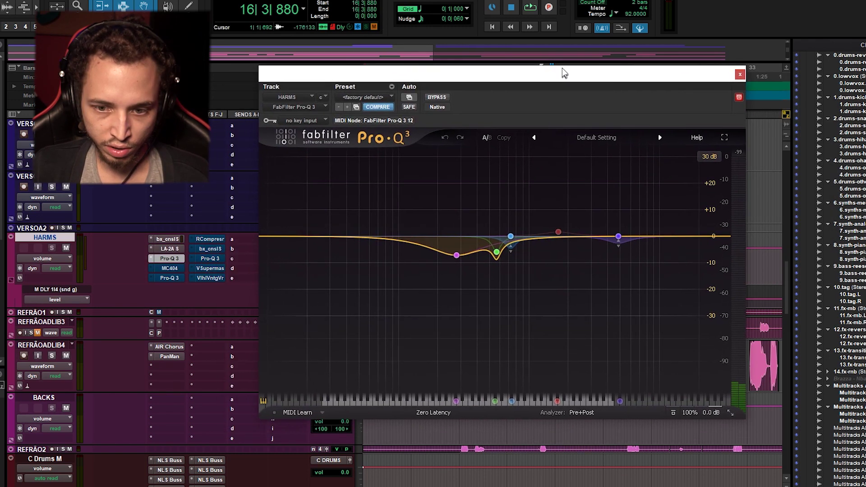
{"action": "left_click", "coordinate": [741, 70]}
{"action": "scroll", "coordinate": [553, 264], "scroll_direction": "up", "scroll_amount": 10}
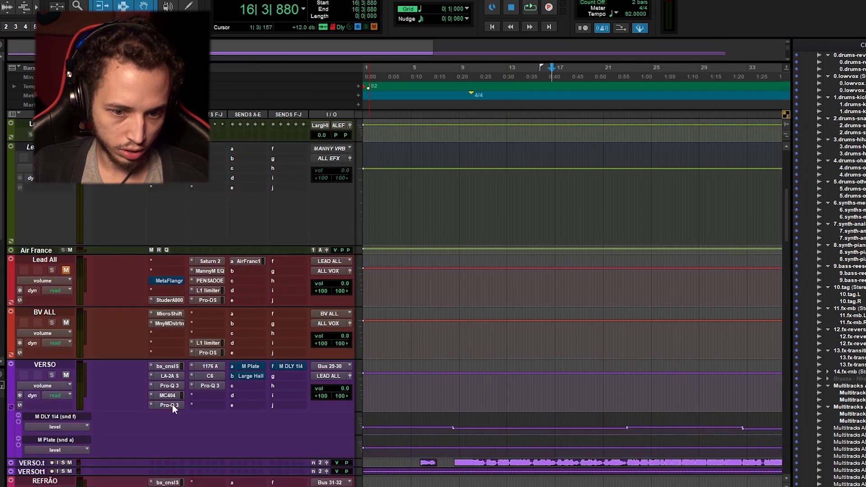
{"action": "left_click", "coordinate": [171, 386]}
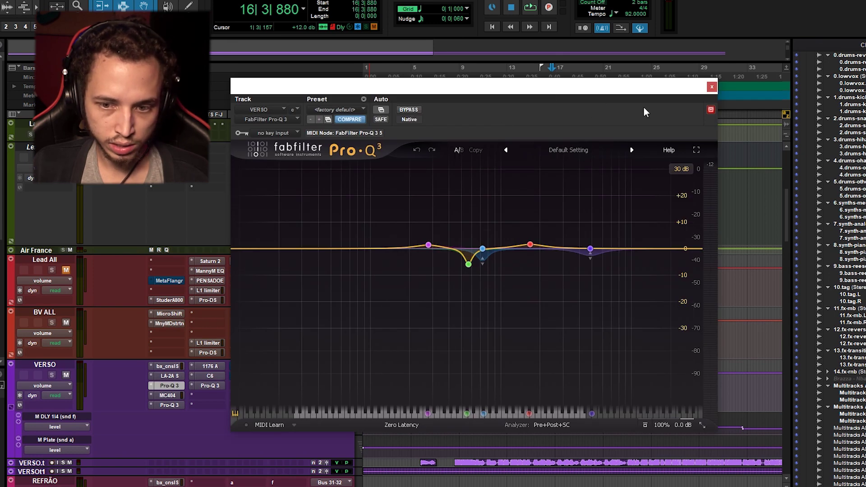
{"action": "left_click", "coordinate": [711, 86]}
Reopen the first Pro-Q 3 on HARMS, examine its EQ bands and close it.
{"action": "scroll", "coordinate": [173, 426], "scroll_direction": "down", "scroll_amount": 8}
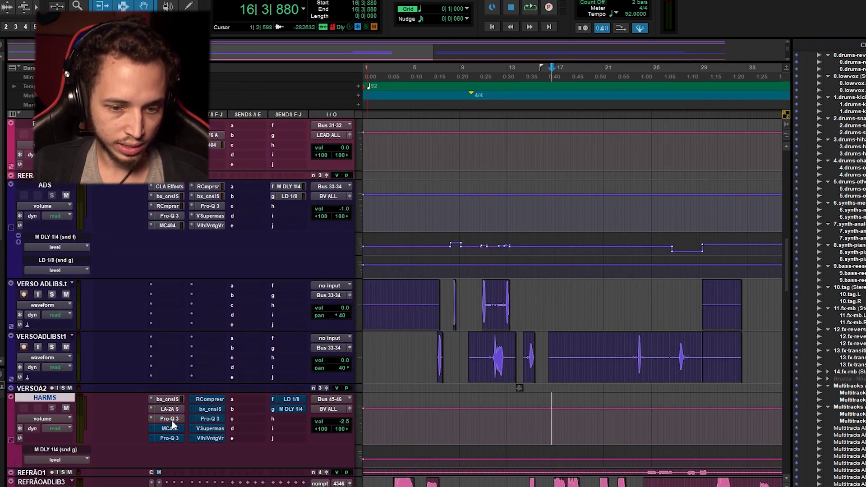
{"action": "left_click", "coordinate": [171, 419]}
{"action": "left_click_drag", "start_coordinate": [458, 88], "coordinate": [433, 98]}
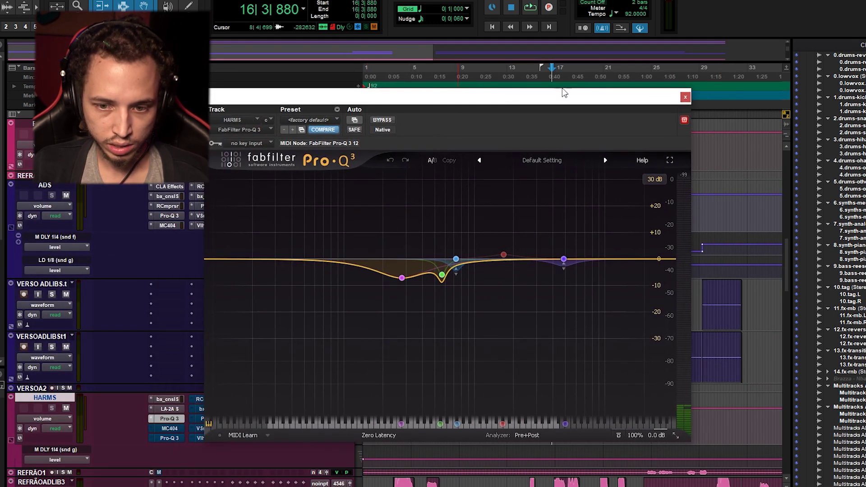
{"action": "mouse_move", "coordinate": [515, 221]}
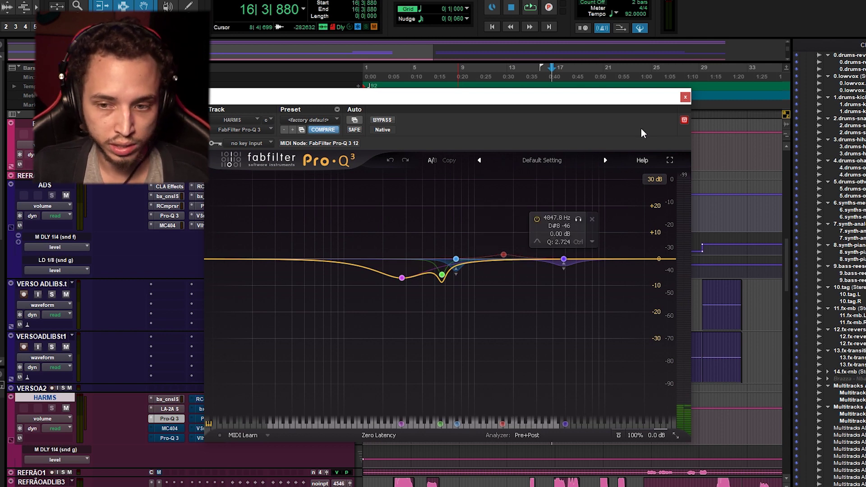
{"action": "left_click", "coordinate": [685, 98]}
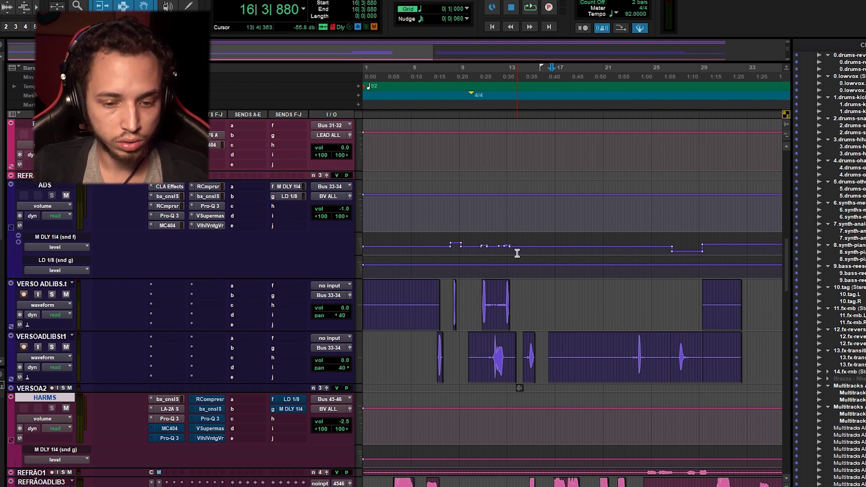
Re-enable and inspect the MC404 multiband compressor and the Pro-Q 3 that follows it on HARMS.
{"action": "left_click", "coordinate": [175, 429]}
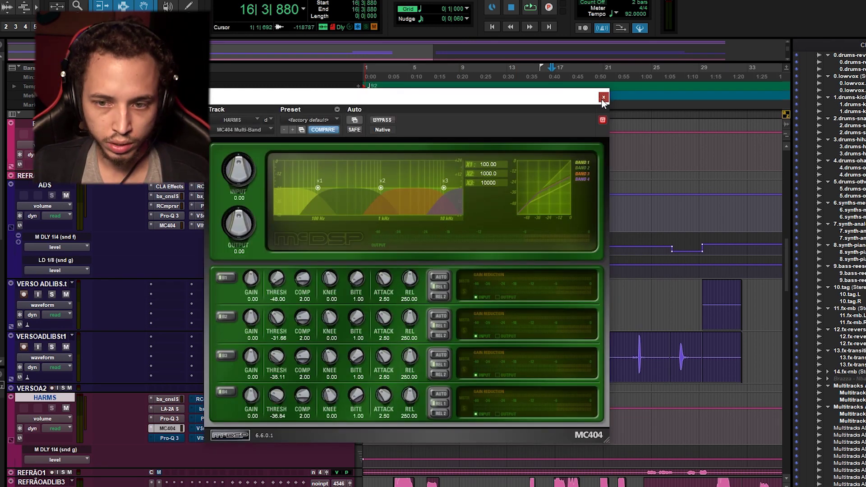
{"action": "left_click", "coordinate": [601, 95]}
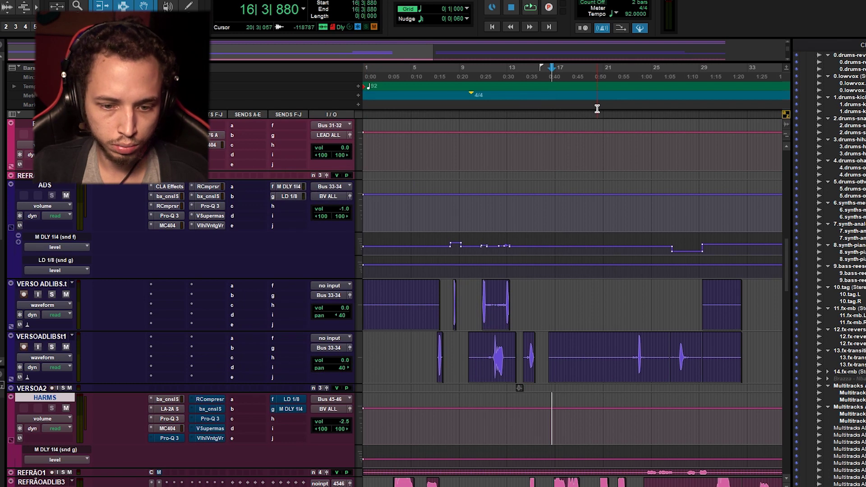
{"action": "left_click", "coordinate": [172, 438]}
{"action": "left_click_drag", "start_coordinate": [560, 97], "coordinate": [598, 95]}
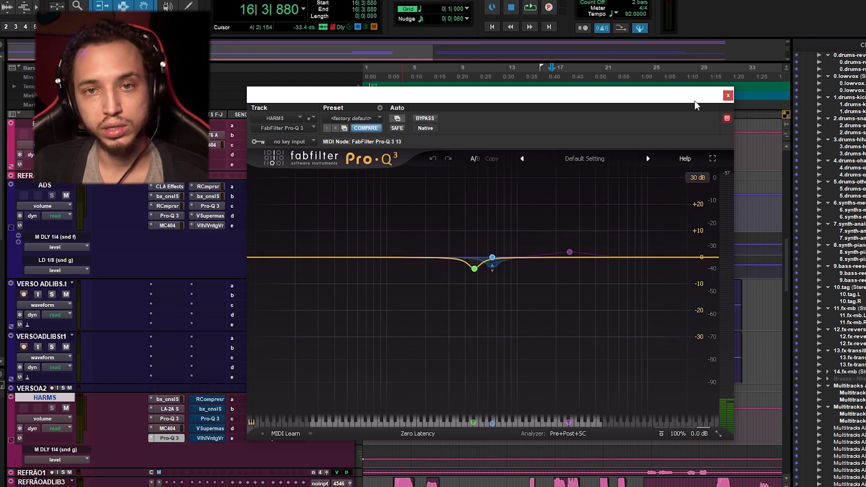
{"action": "left_click", "coordinate": [727, 100]}
Examine the RCompressor settings on HARMS and the settings of the second bx_console SSL 4000 E on ADS.
{"action": "left_click", "coordinate": [209, 399]}
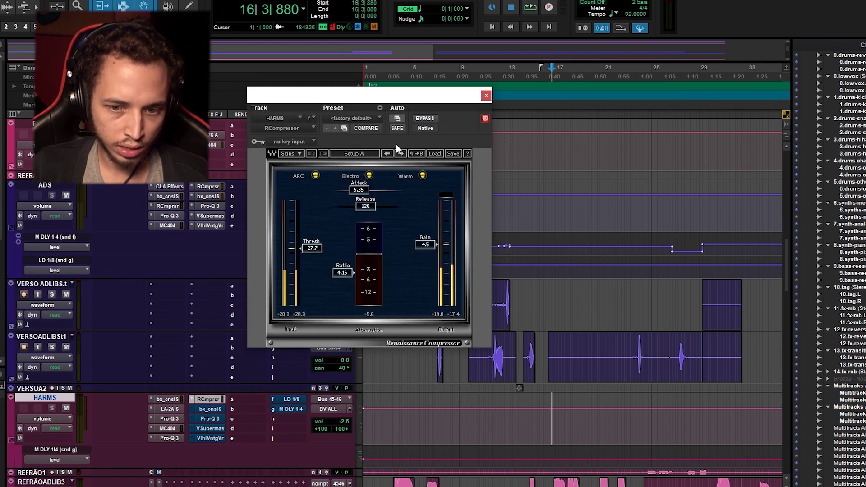
{"action": "left_click_drag", "start_coordinate": [413, 97], "coordinate": [699, 37]}
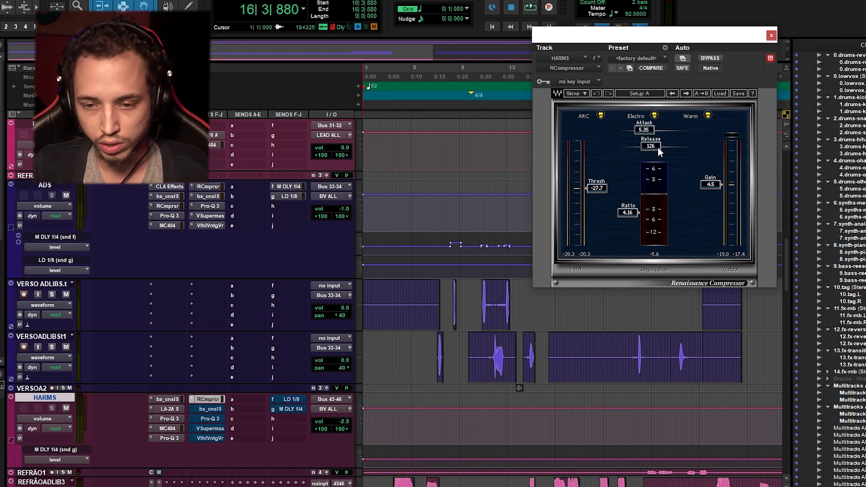
{"action": "left_click", "coordinate": [771, 36]}
{"action": "left_click", "coordinate": [208, 196]}
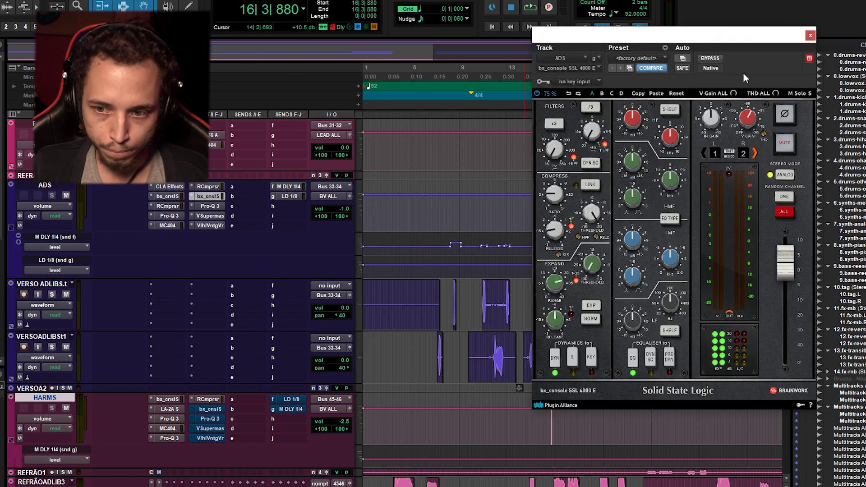
{"action": "left_click_drag", "start_coordinate": [703, 37], "coordinate": [576, 50]}
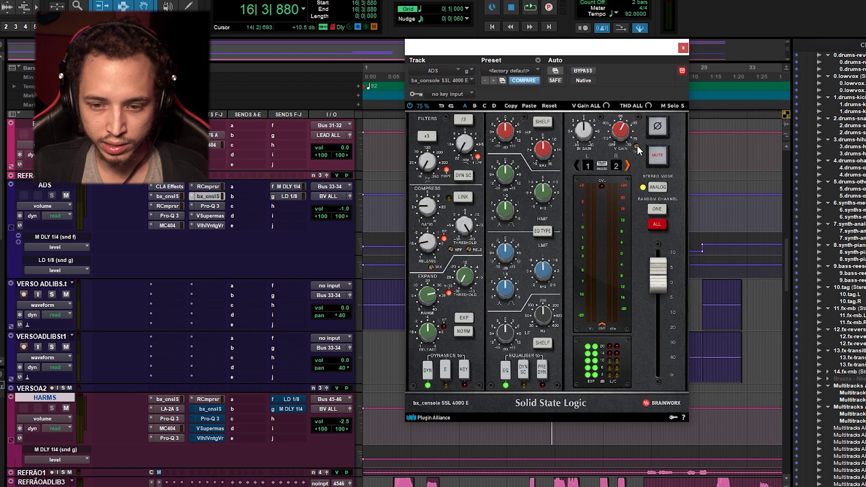
{"action": "left_click", "coordinate": [684, 47]}
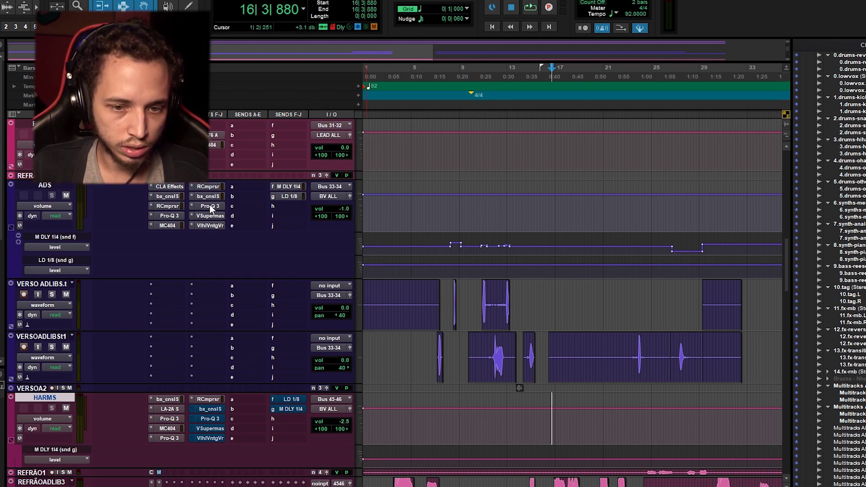
Bypass all inserts on HARMS and play the chorus ad-libs from 16|3|707.
{"action": "scroll", "coordinate": [208, 208], "scroll_direction": "down", "scroll_amount": 3}
{"action": "key", "text": "shift+a"}
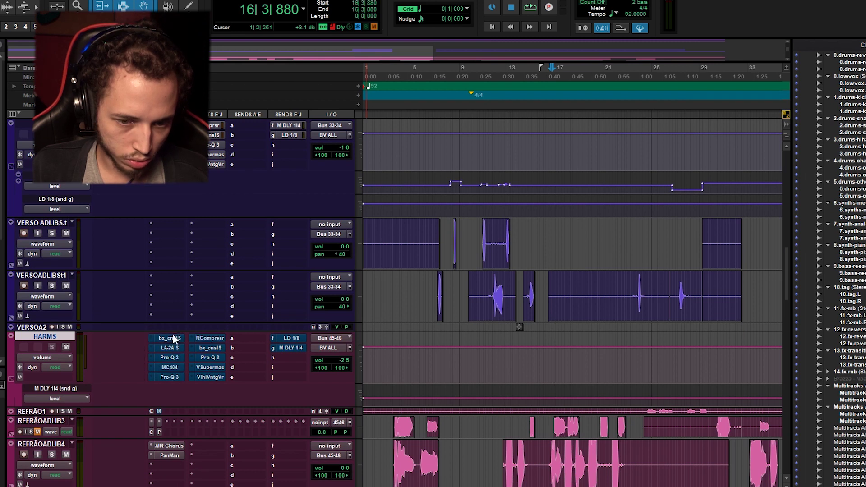
{"action": "left_click", "coordinate": [549, 428]}
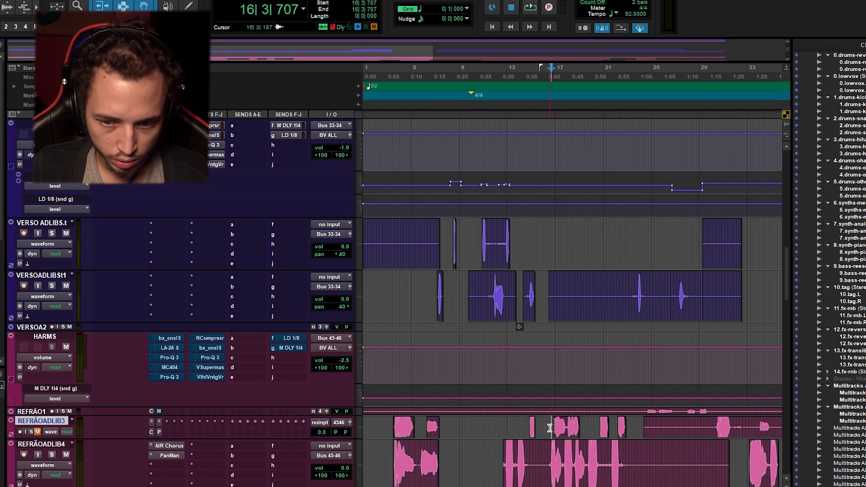
{"action": "key", "text": "space"}
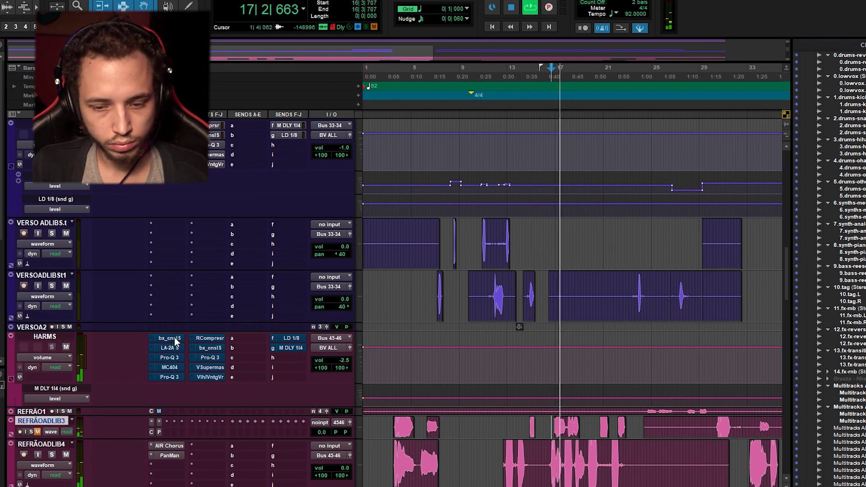
Unmute REFRÃOADLIB3 and audition HARMS with its inserts re-enabled, toggling the last Pro-Q 3 and leaving VSupermas and VlhlVntgVr bypassed.
{"action": "left_click", "coordinate": [37, 432]}
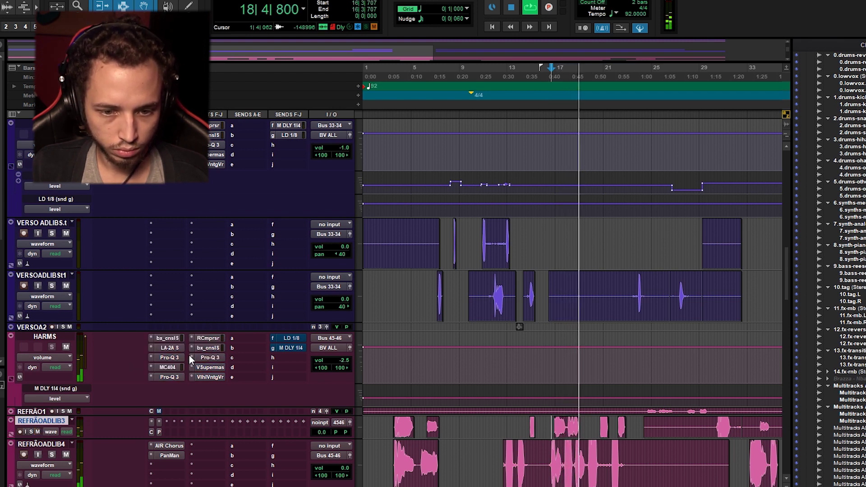
{"action": "left_click", "coordinate": [201, 357], "text": "ctrl"}
{"action": "left_click", "coordinate": [206, 368], "text": "ctrl"}
{"action": "left_click", "coordinate": [210, 377], "text": "ctrl"}
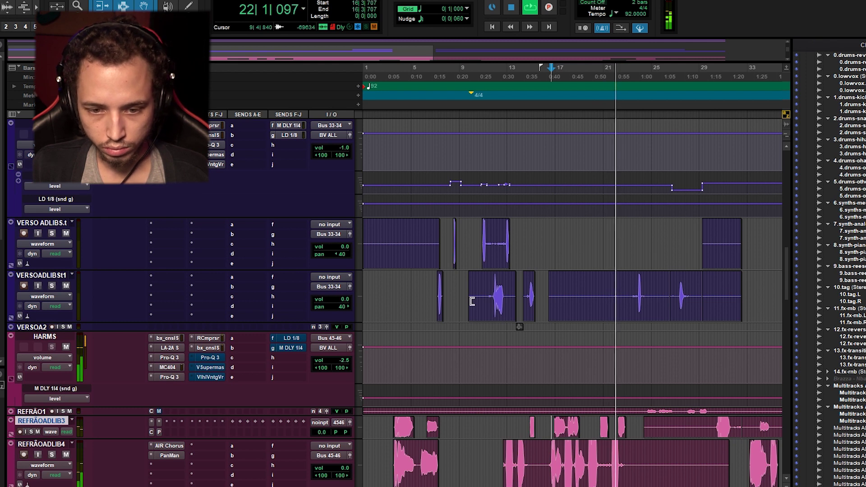
{"action": "key", "text": "space"}
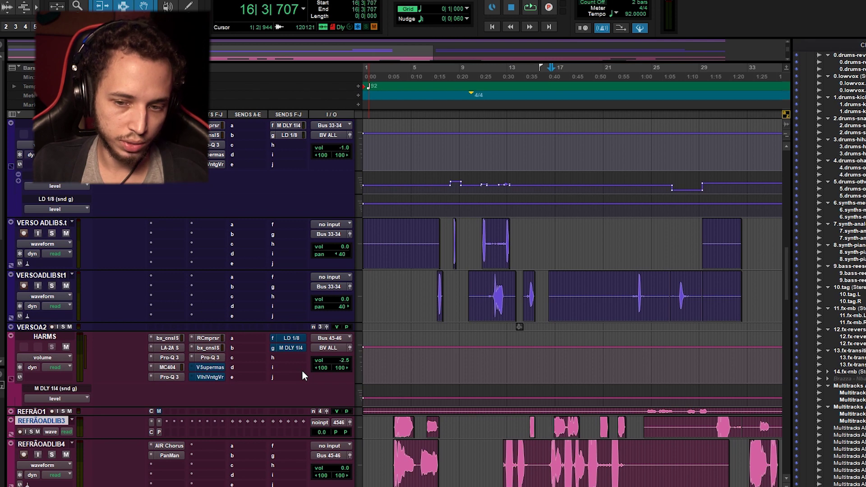
Re-enable and inspect Valhalla Supermassive on HARMS, and put the edit cursor back on that track at 16|3|707.
{"action": "left_click", "coordinate": [208, 367]}
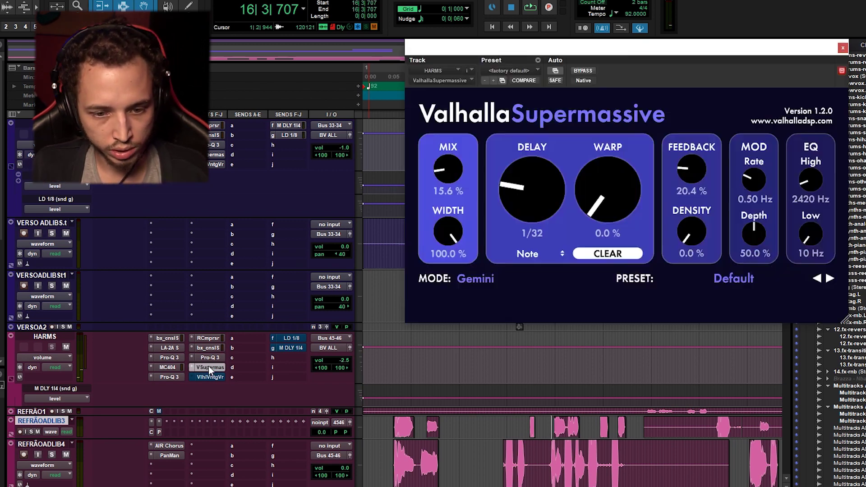
{"action": "left_click_drag", "start_coordinate": [522, 53], "coordinate": [474, 52]}
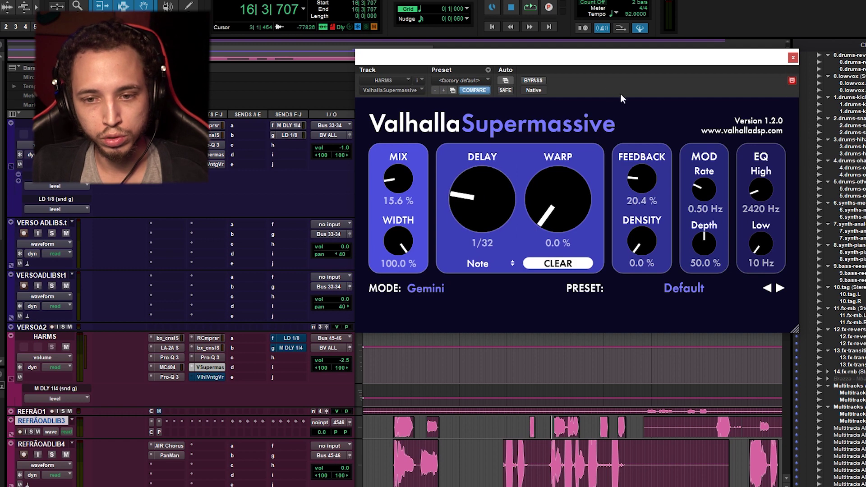
{"action": "left_click", "coordinate": [793, 57]}
{"action": "left_click", "coordinate": [550, 374]}
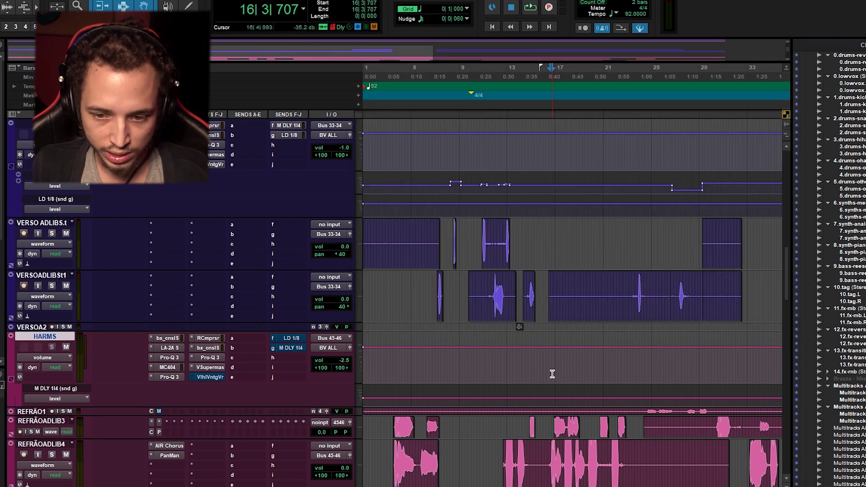
Audition HARMS from bar 16, toggling the bypass of Valhalla Supermassive during playback with VintageVerb bypassed.
{"action": "key", "text": "space"}
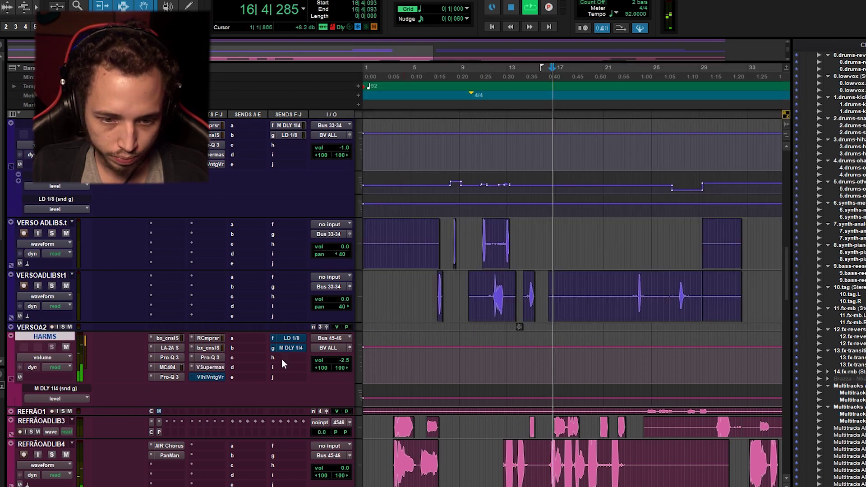
{"action": "left_click", "coordinate": [211, 369], "text": "ctrl"}
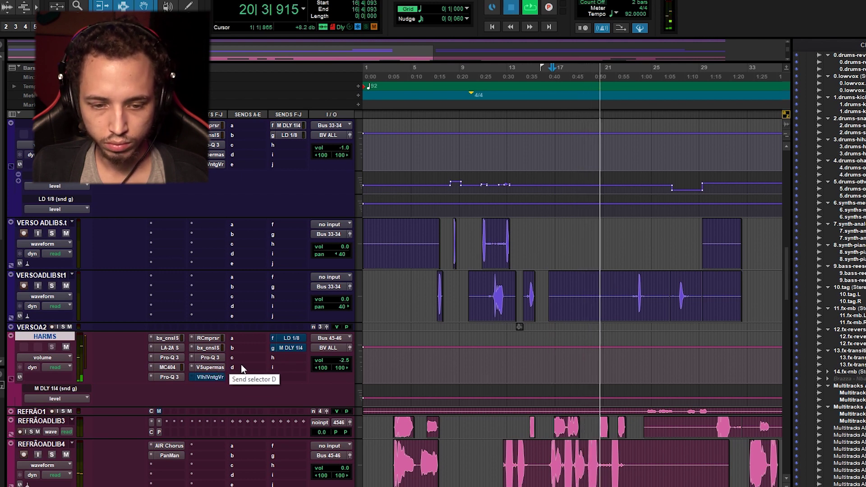
{"action": "key", "text": "space"}
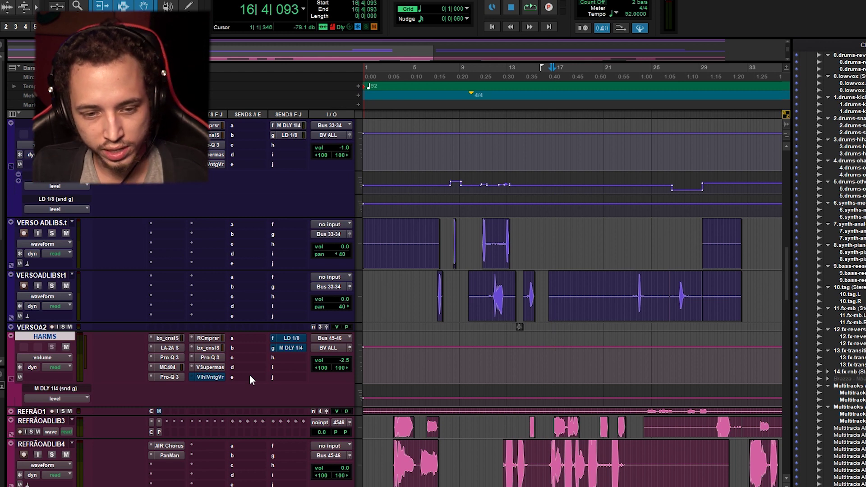
Re-enable Valhalla VintageVerb on HARMS, examine its settings and reverb mode list, and keep the Chorus Space mode.
{"action": "left_click", "coordinate": [211, 377]}
{"action": "left_click_drag", "start_coordinate": [513, 66], "coordinate": [451, 69]}
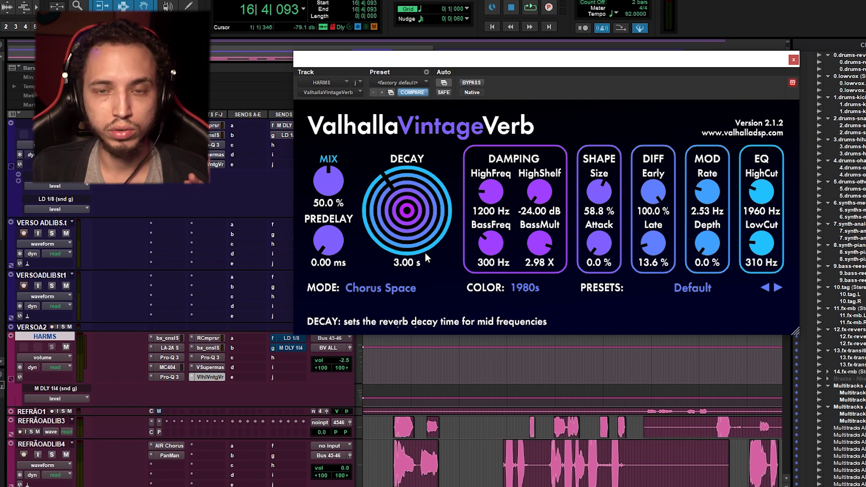
{"action": "mouse_move", "coordinate": [379, 293]}
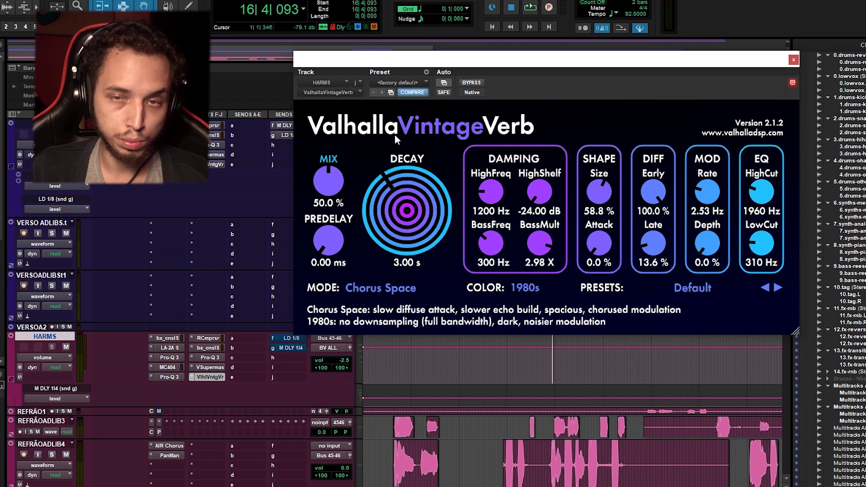
{"action": "left_click", "coordinate": [387, 288]}
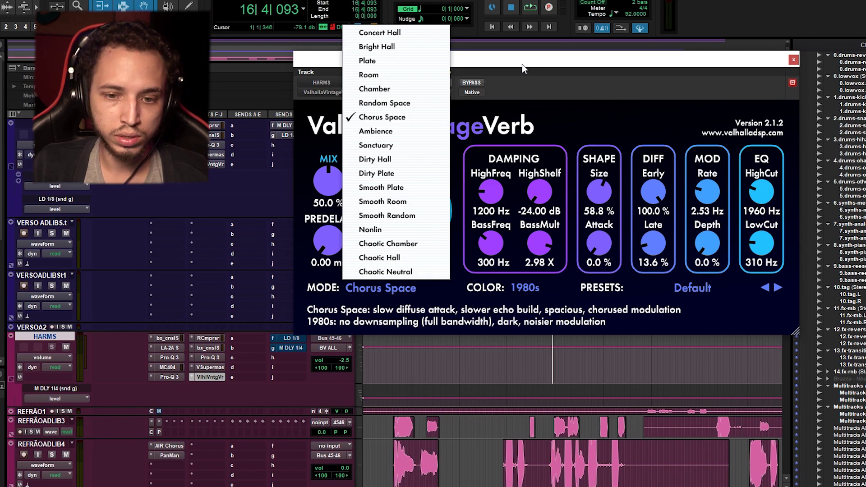
{"action": "left_click", "coordinate": [420, 288]}
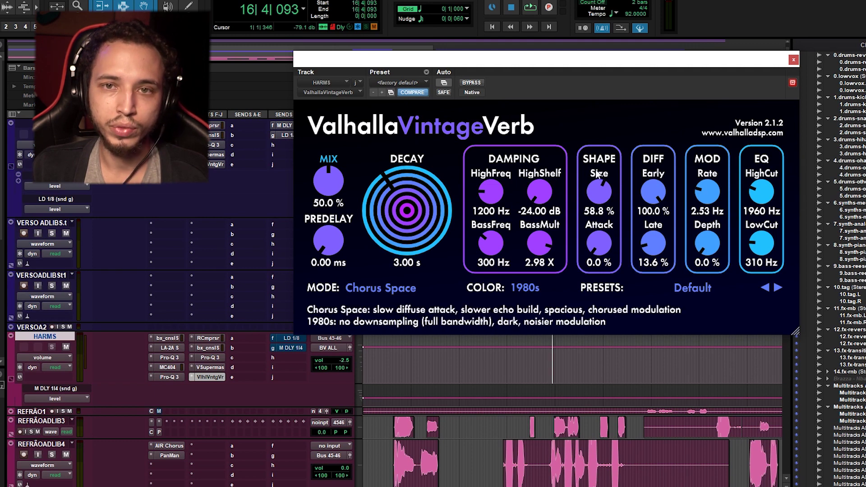
Audition HARMS with the VintageVerb Size raised to 100%, and return Size to 58.4%.
{"action": "left_click_drag", "start_coordinate": [599, 206], "coordinate": [597, 161]}
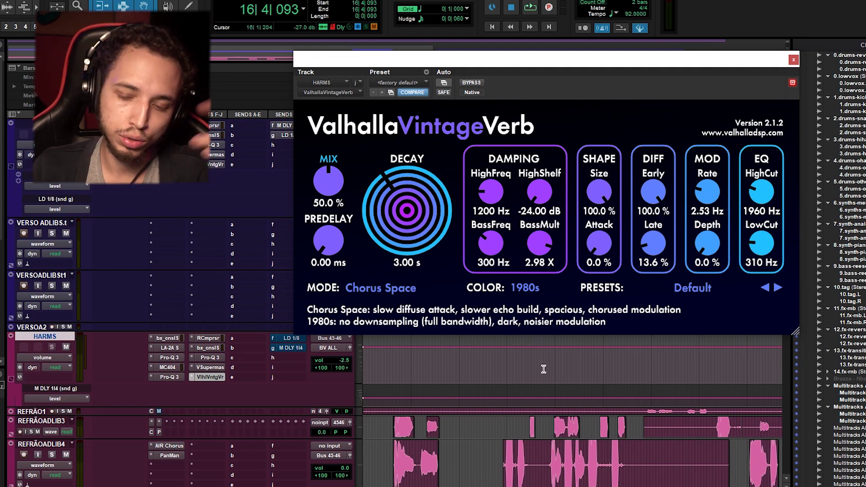
{"action": "key", "text": "space"}
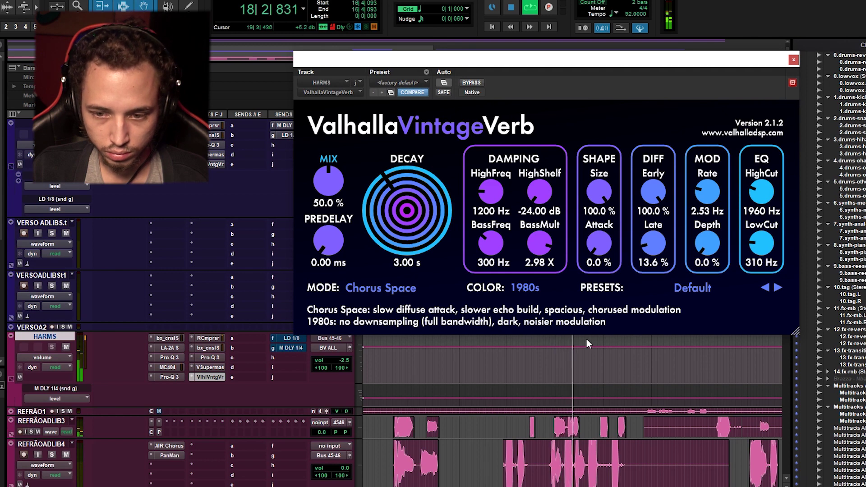
{"action": "key", "text": "space"}
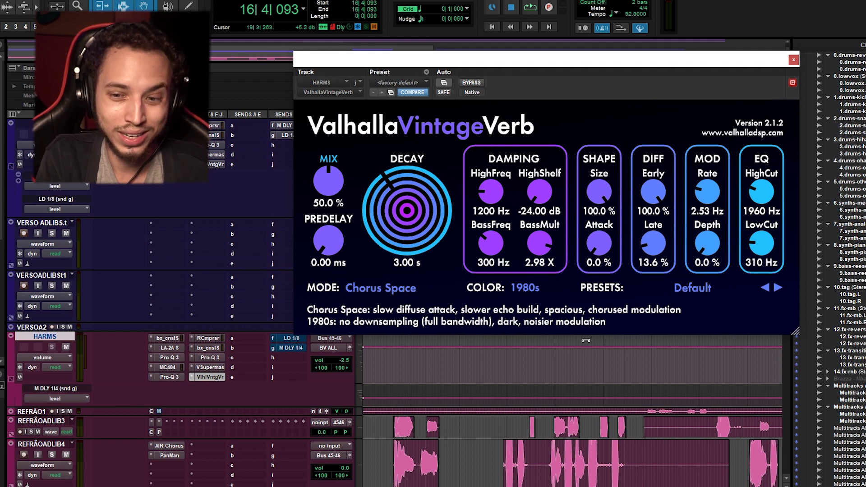
{"action": "left_click_drag", "start_coordinate": [616, 218], "coordinate": [596, 248]}
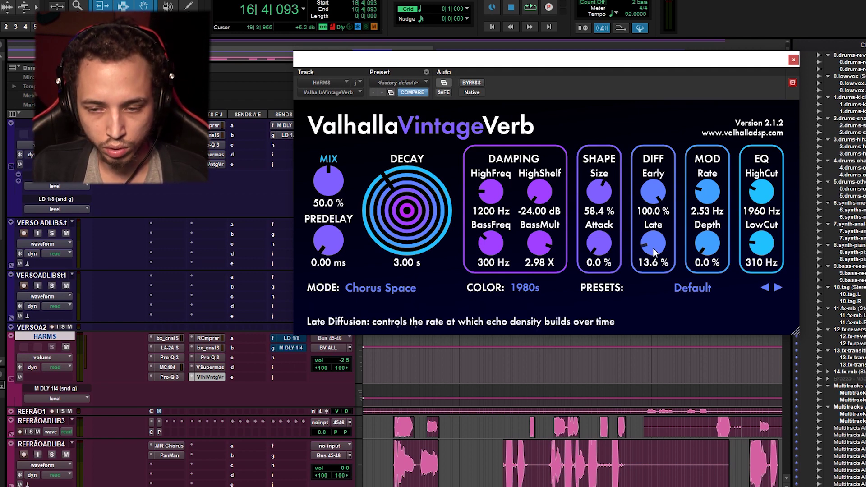
Audition HARMS with the VintageVerb Late diffusion raised to 100%, and return it to 13.2%.
{"action": "left_click_drag", "start_coordinate": [653, 248], "coordinate": [661, 188]}
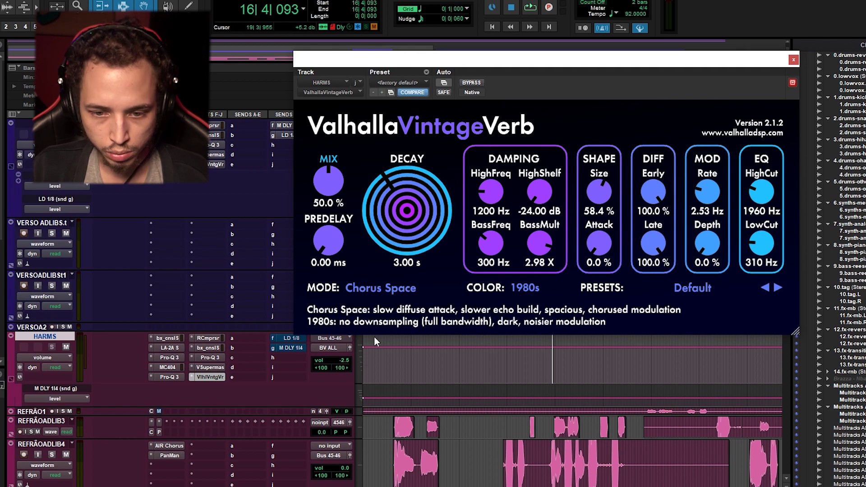
{"action": "key", "text": "space"}
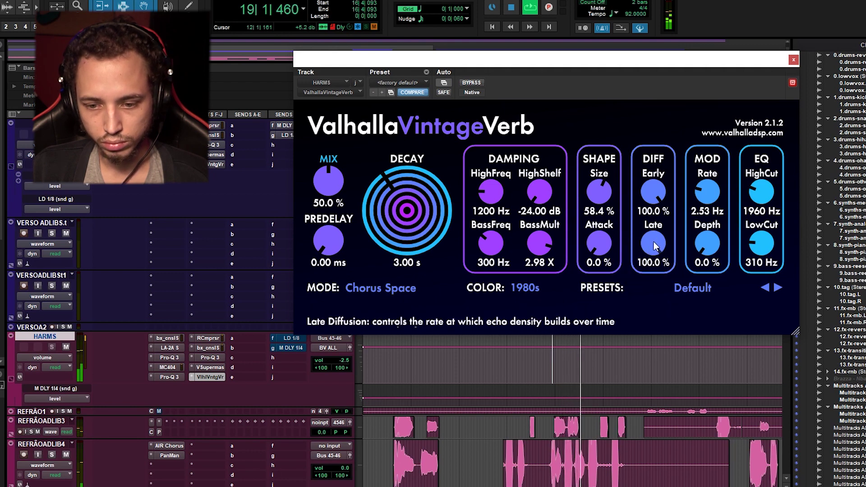
{"action": "key", "text": "space"}
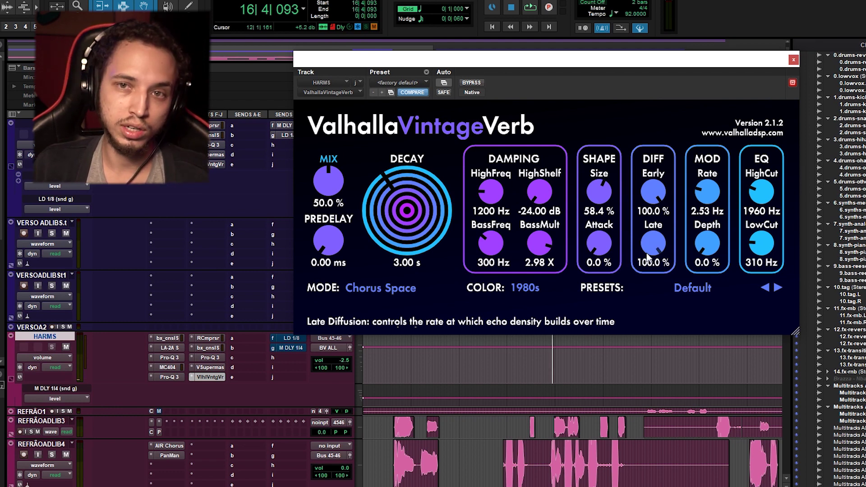
{"action": "left_click_drag", "start_coordinate": [648, 258], "coordinate": [648, 353]}
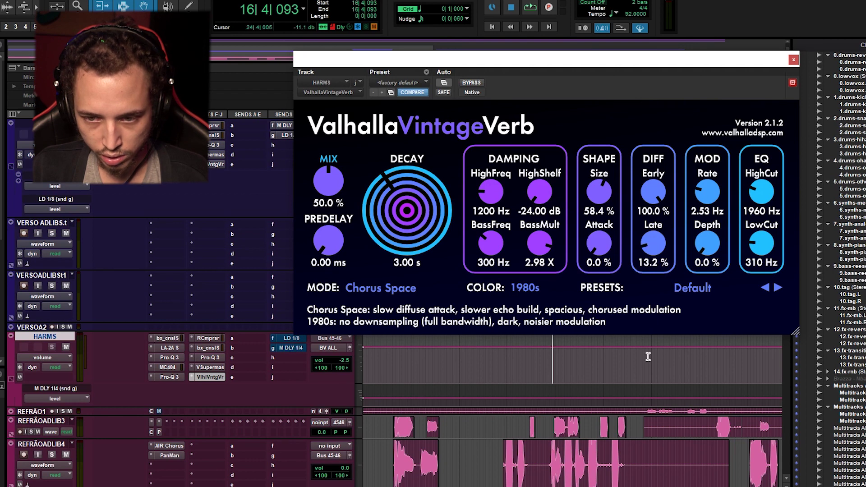
Play HARMS from 16|4|093 with Late diffusion at 13.2% for comparison, and close VintageVerb.
{"action": "key", "text": "space"}
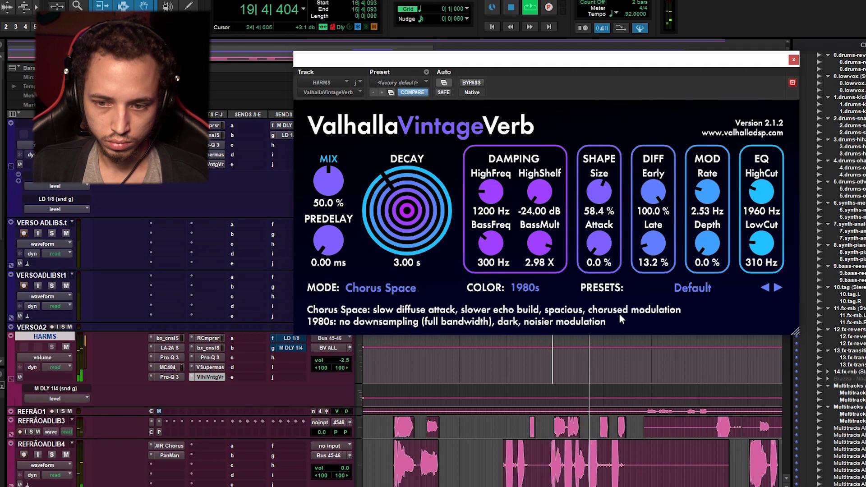
{"action": "key", "text": "space"}
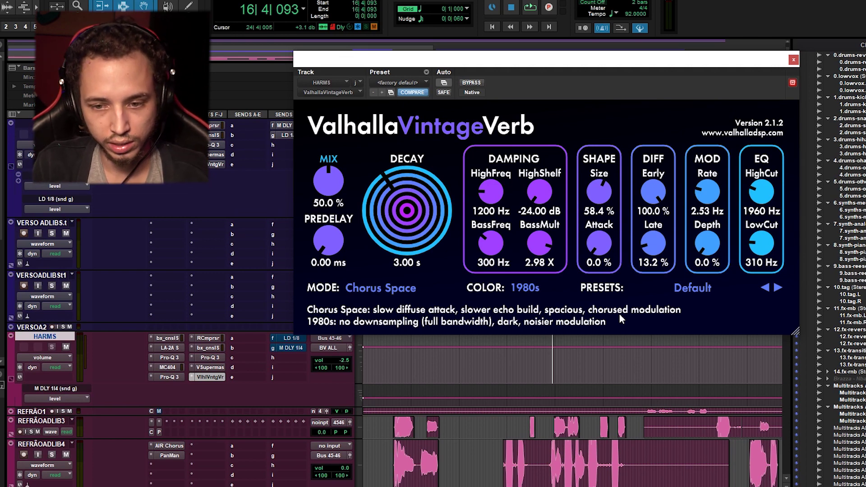
{"action": "left_click", "coordinate": [793, 60]}
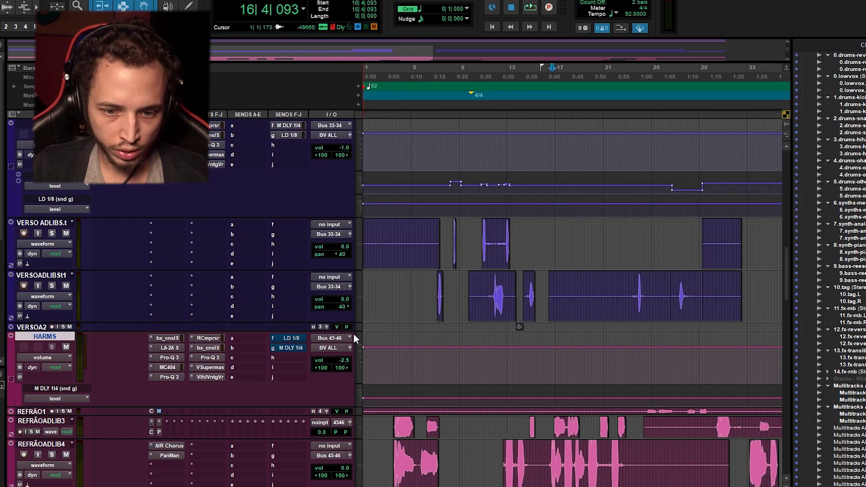
Place the edit cursor at 16|4|266 on HARMS and compare playback with all its inserts bypassed and re-enabled.
{"action": "left_click", "coordinate": [551, 367]}
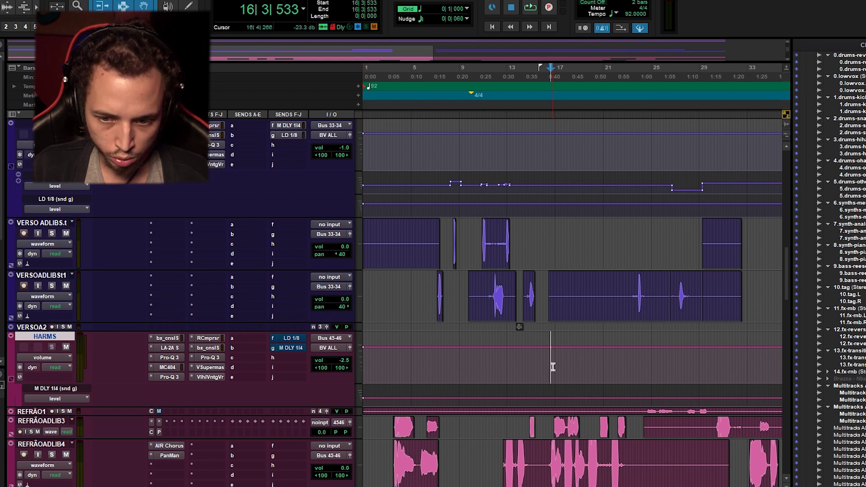
{"action": "left_click", "coordinate": [552, 368]}
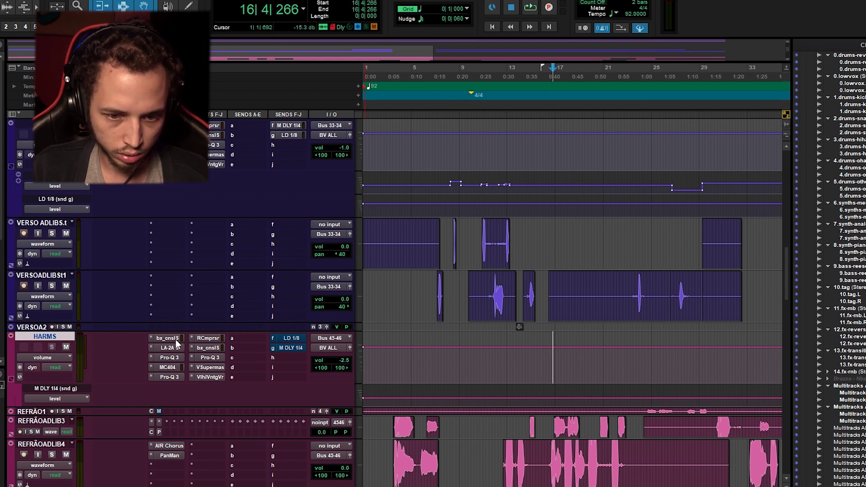
{"action": "key", "text": "space"}
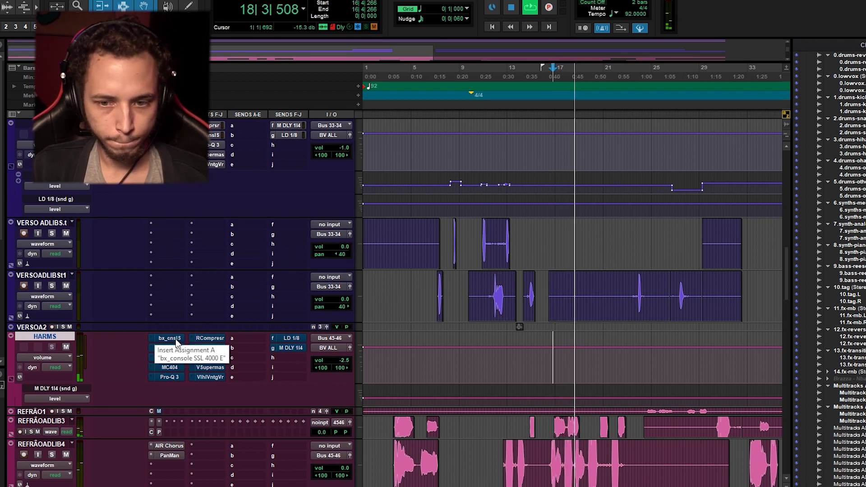
{"action": "key", "text": "space"}
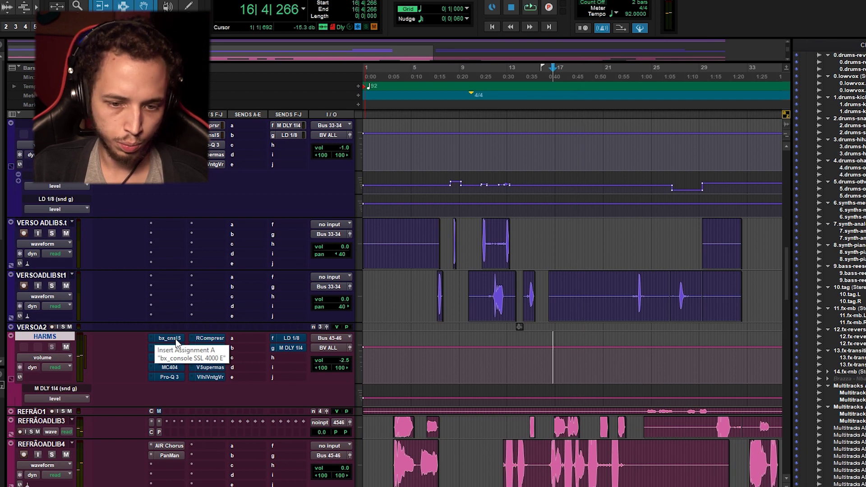
{"action": "key", "text": "space"}
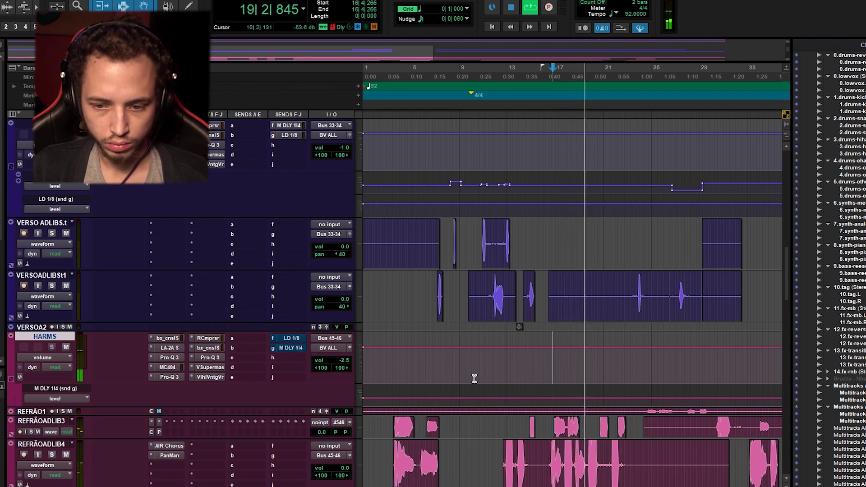
{"action": "key", "text": "space"}
Select the LD 1/8 effects return and examine its H-Delay time, feedback, filter and mix settings.
{"action": "scroll", "coordinate": [496, 352], "scroll_direction": "up", "scroll_amount": 10}
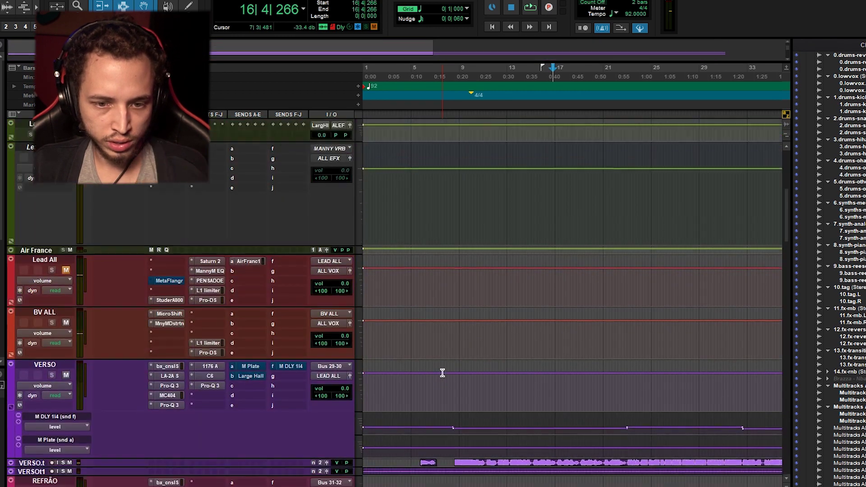
{"action": "scroll", "coordinate": [442, 373], "scroll_direction": "up", "scroll_amount": 5}
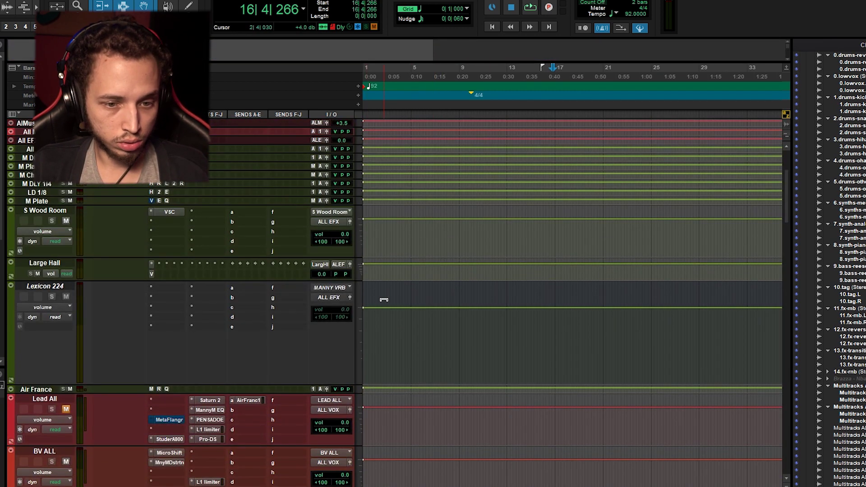
{"action": "scroll", "coordinate": [384, 300], "scroll_direction": "up", "scroll_amount": 1}
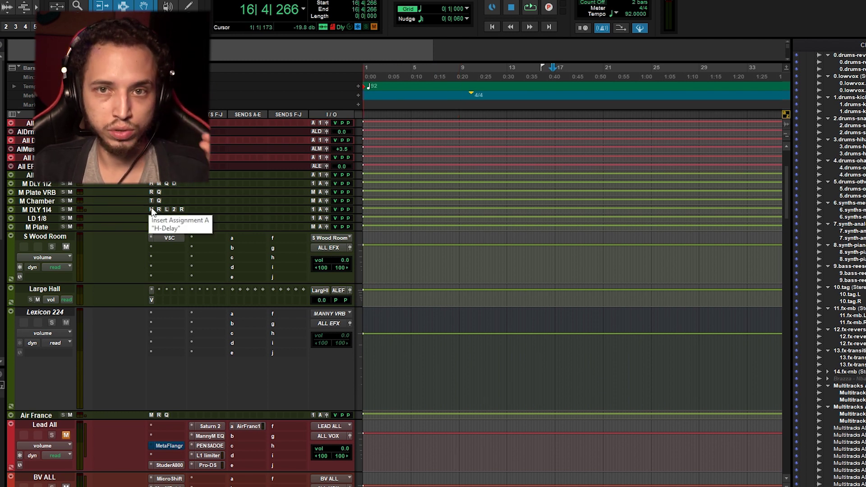
{"action": "left_click", "coordinate": [39, 218]}
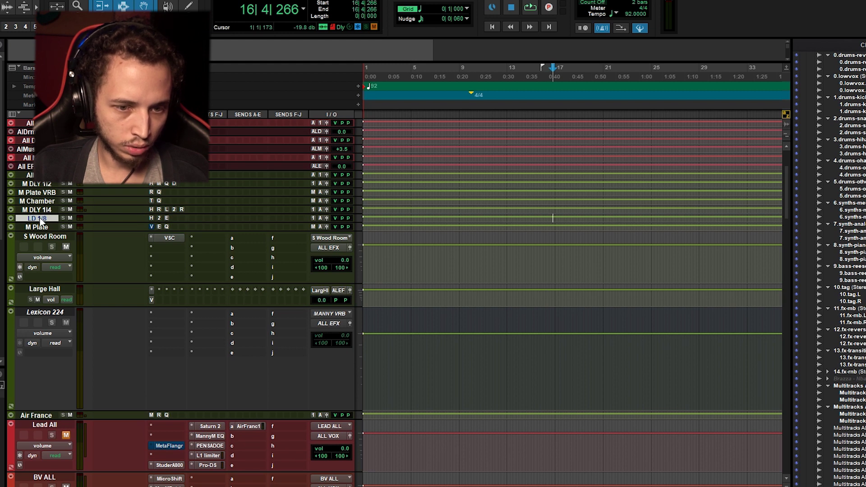
{"action": "left_click", "coordinate": [150, 218]}
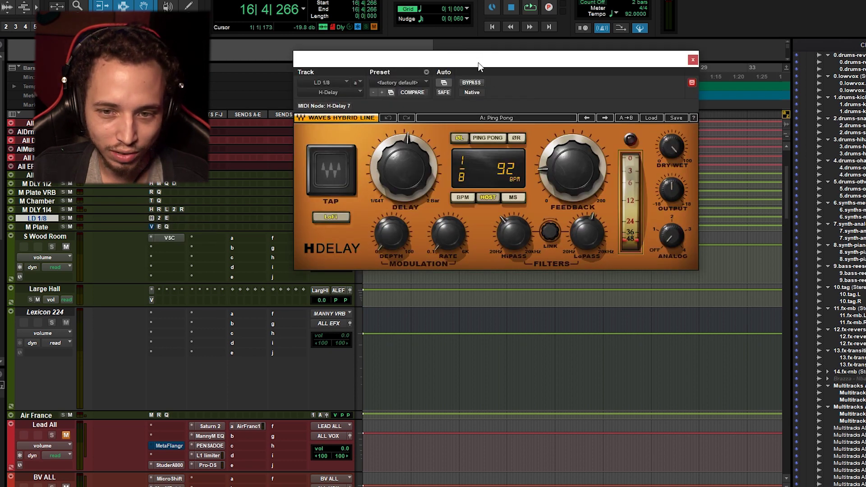
{"action": "left_click_drag", "start_coordinate": [479, 67], "coordinate": [541, 101]}
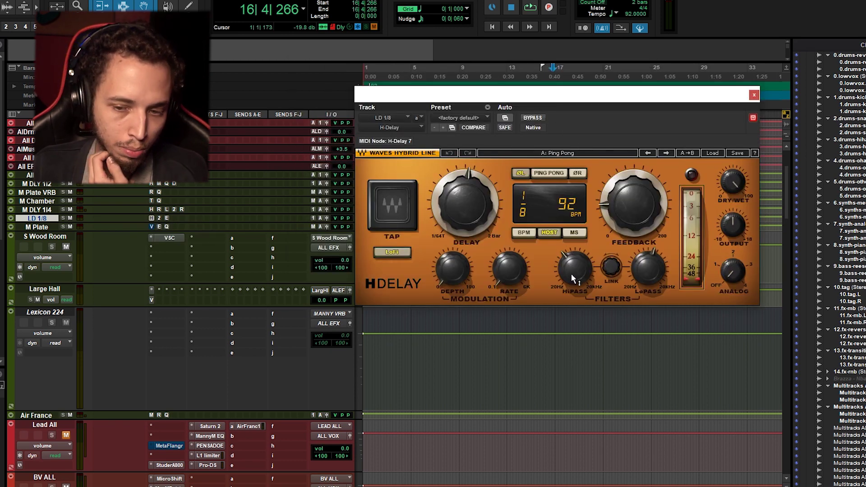
{"action": "mouse_move", "coordinate": [633, 277]}
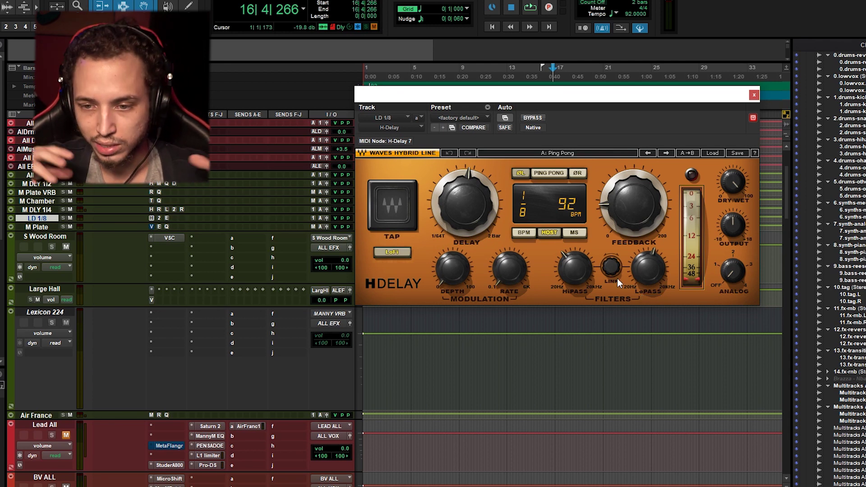
{"action": "left_click", "coordinate": [626, 206]}
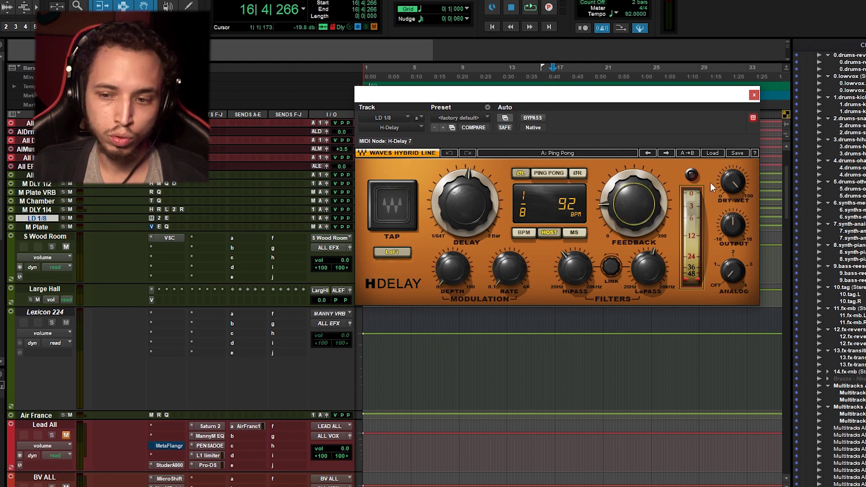
{"action": "left_click", "coordinate": [753, 95]}
Check the Pro-Q 2 and AIR Ensemble inserts on LD 1/8, and return to the ADS and HARMS tracks.
{"action": "left_click", "coordinate": [159, 218]}
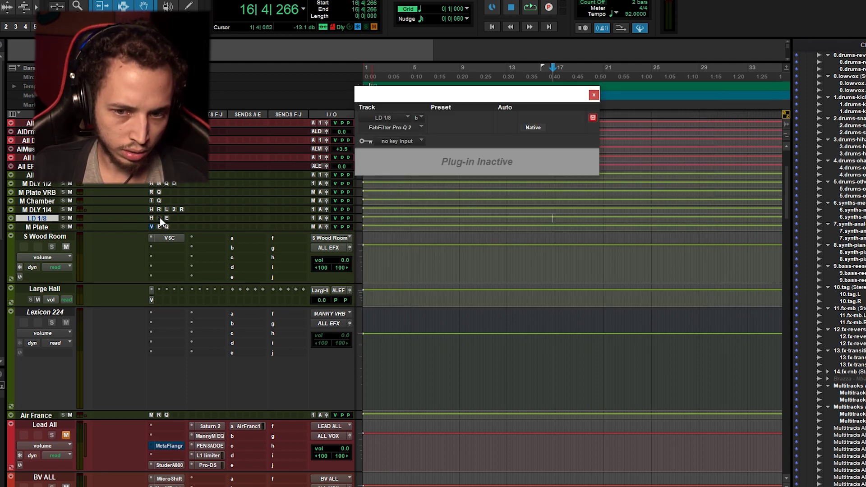
{"action": "left_click", "coordinate": [593, 95]}
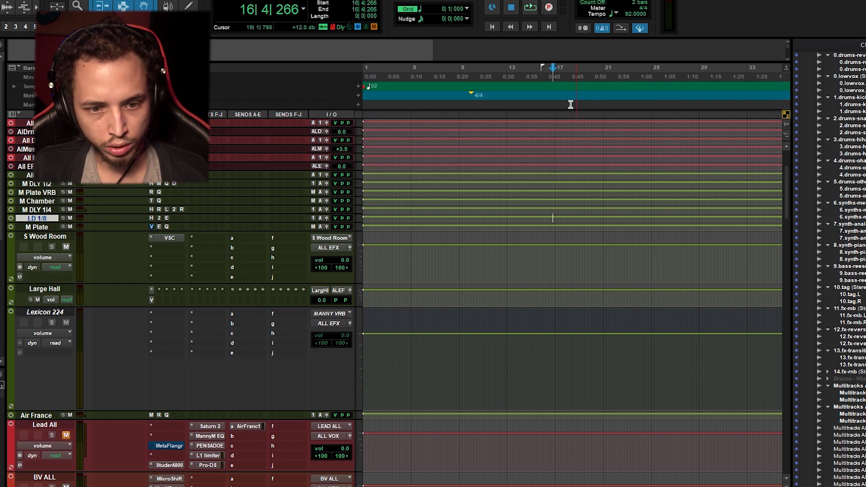
{"action": "left_click", "coordinate": [167, 220]}
{"action": "left_click_drag", "start_coordinate": [456, 97], "coordinate": [514, 146]}
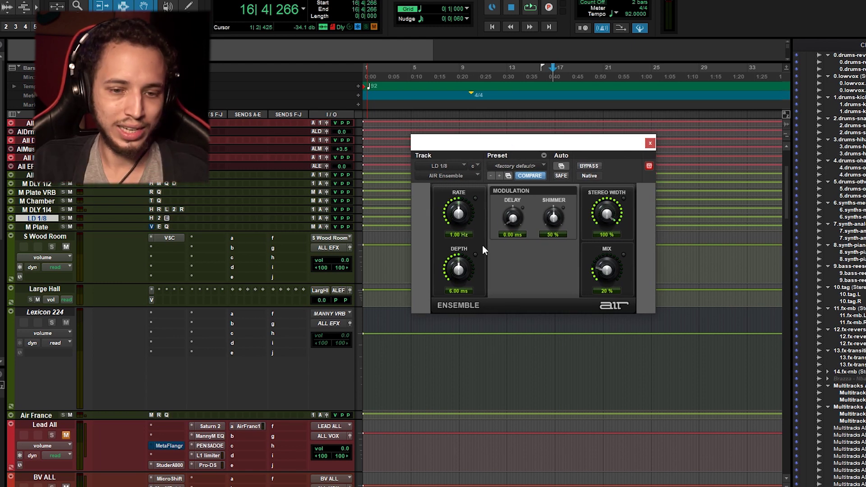
{"action": "left_click", "coordinate": [649, 143]}
{"action": "scroll", "coordinate": [543, 340], "scroll_direction": "down", "scroll_amount": 15}
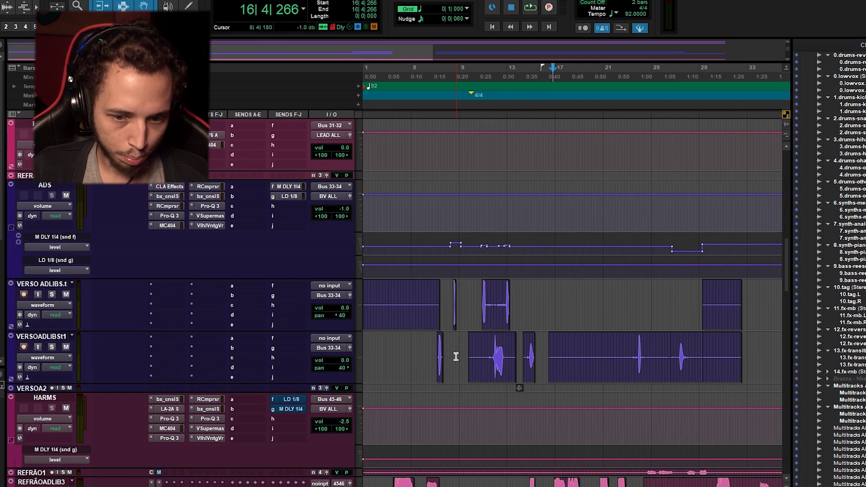
Play HARMS from 16|4|266 with its LD 1/8 send active and the M DLY 1/4 send bypassed.
{"action": "scroll", "coordinate": [288, 361], "scroll_direction": "down", "scroll_amount": 5}
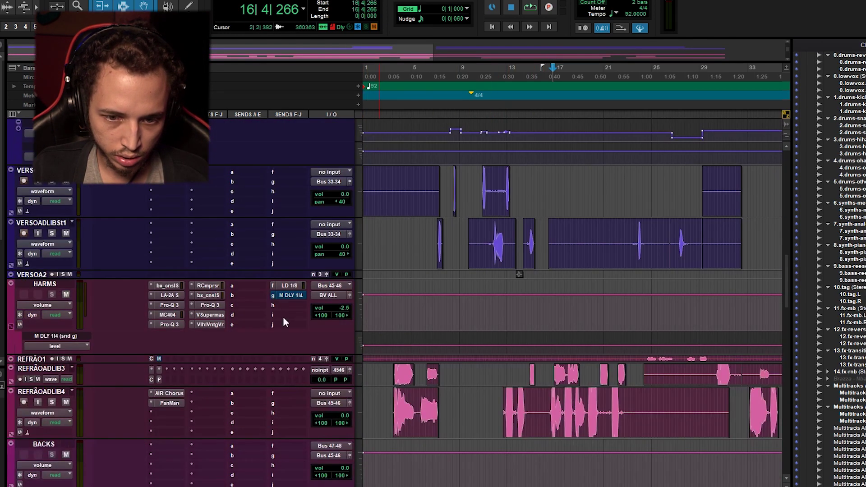
{"action": "key", "text": "space"}
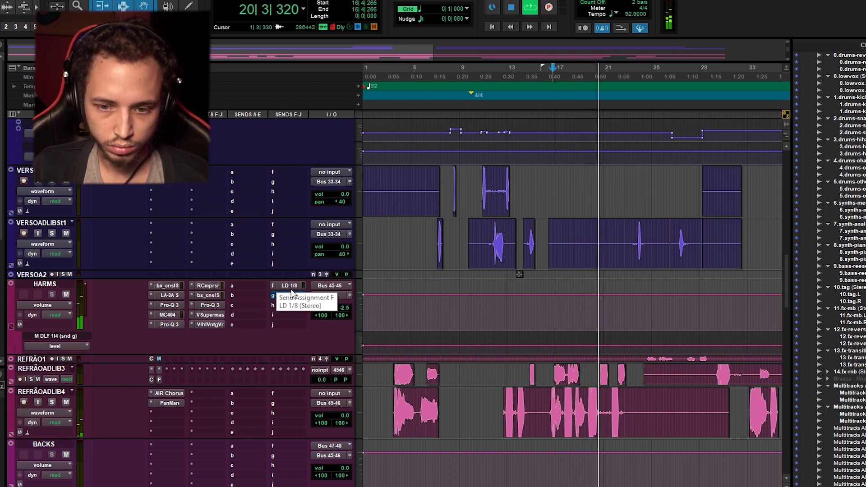
{"action": "key", "text": "space"}
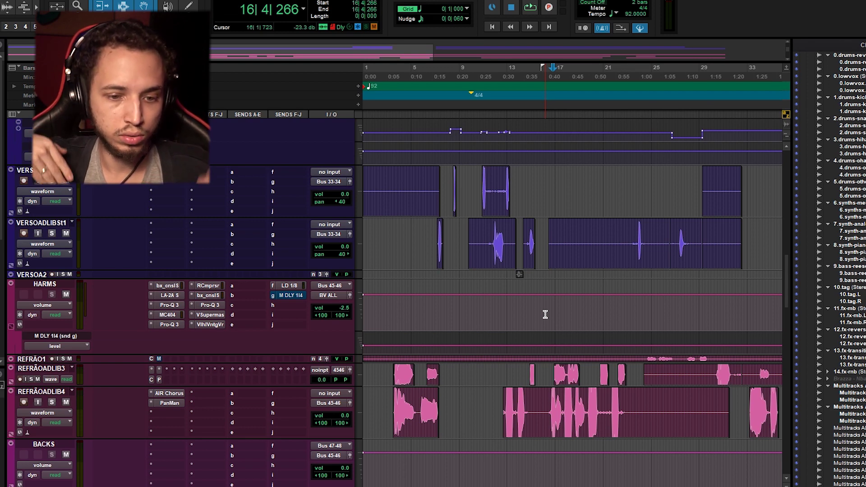
Examine the H-Delay and RCompressor settings on the M DLY 1/4 effects return.
{"action": "scroll", "coordinate": [502, 253], "scroll_direction": "up", "scroll_amount": 15}
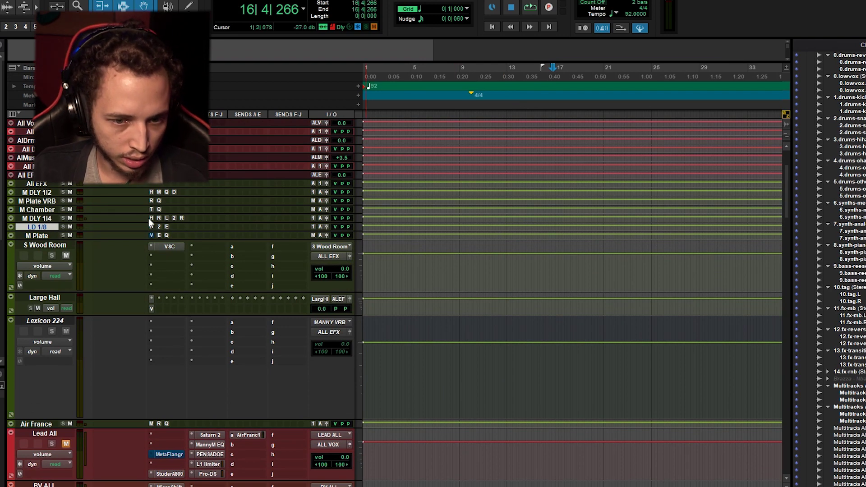
{"action": "left_click", "coordinate": [151, 218]}
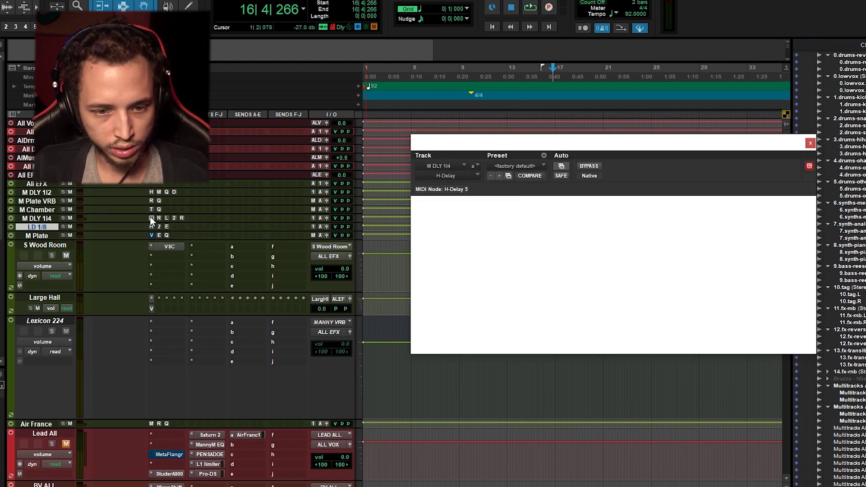
{"action": "left_click_drag", "start_coordinate": [616, 158], "coordinate": [595, 165]}
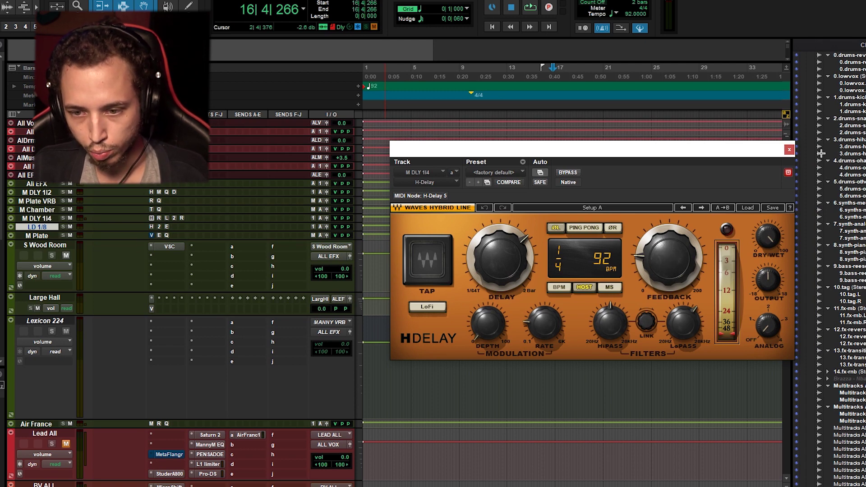
{"action": "left_click", "coordinate": [789, 150]}
{"action": "left_click", "coordinate": [159, 219]}
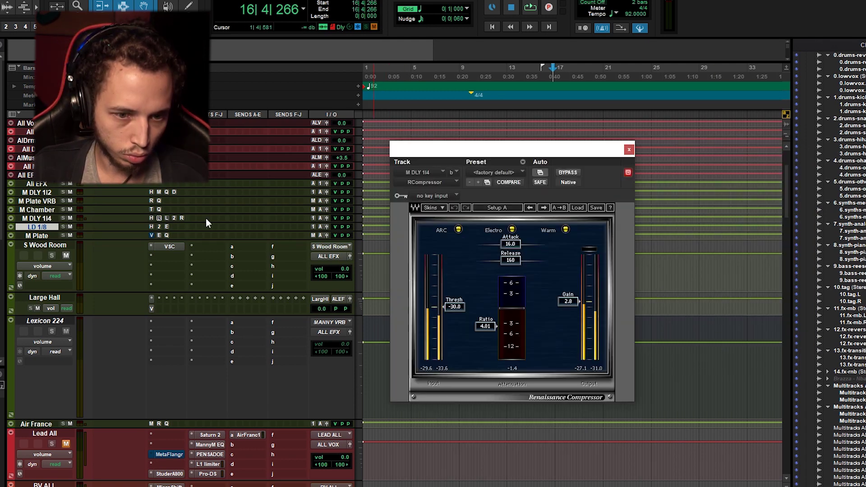
{"action": "left_click_drag", "start_coordinate": [551, 147], "coordinate": [573, 151]}
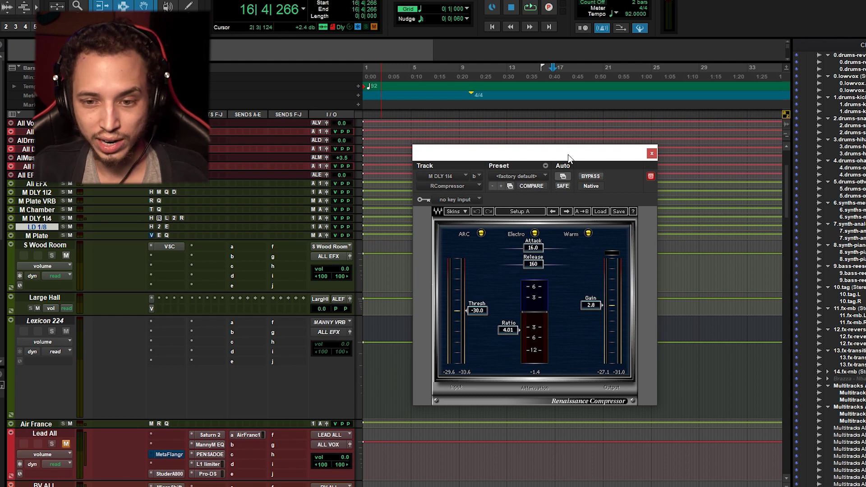
{"action": "left_click", "coordinate": [652, 154]}
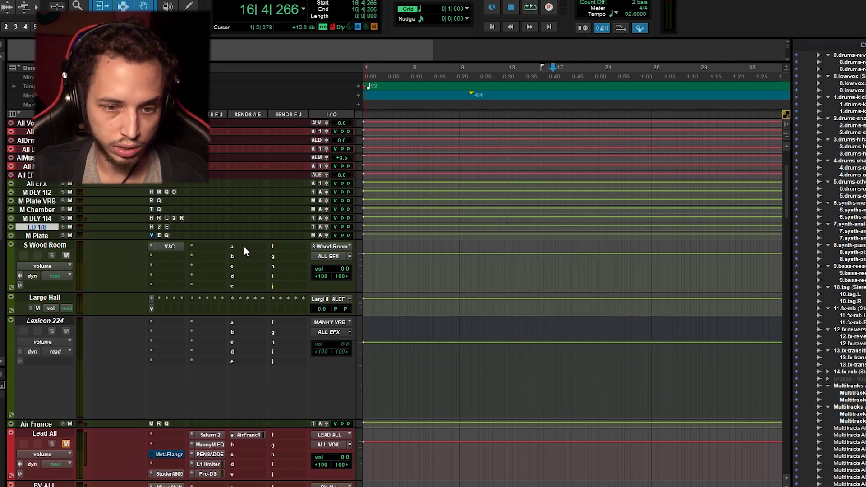
Check the Lo-Fi, fourth-slot and AIR Reverb inserts on M DLY 1/4.
{"action": "left_click", "coordinate": [167, 218]}
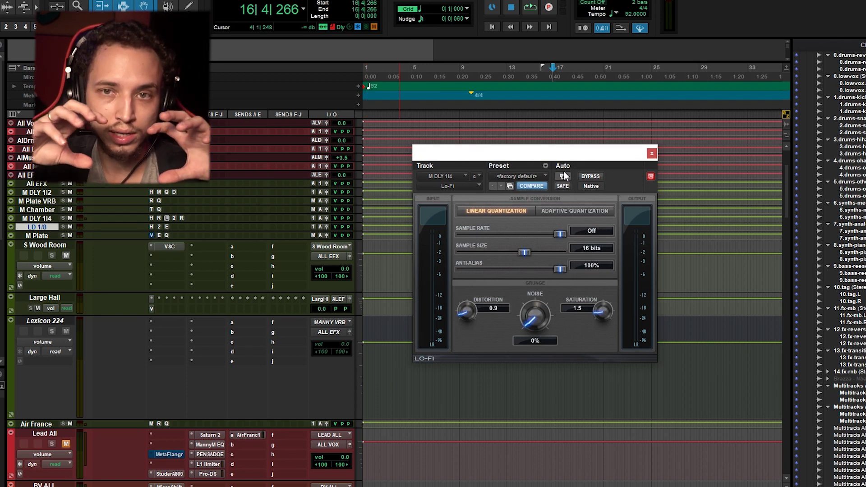
{"action": "left_click", "coordinate": [651, 153]}
{"action": "left_click", "coordinate": [174, 218]}
{"action": "left_click", "coordinate": [720, 153]}
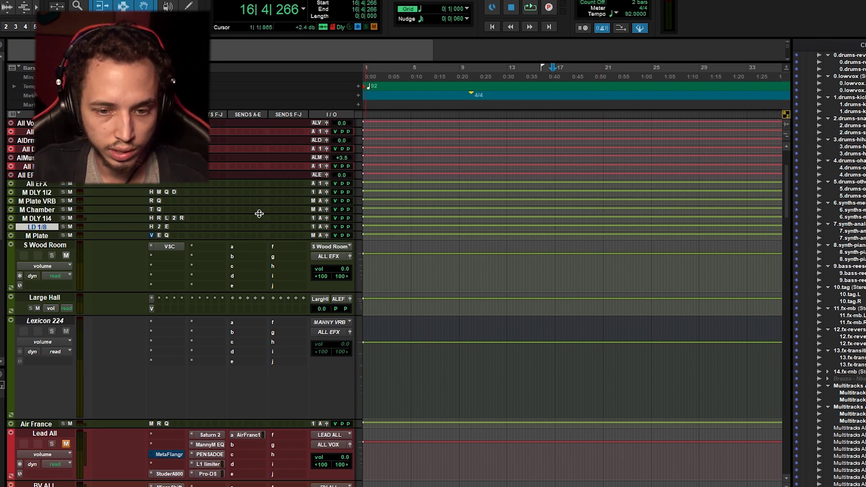
{"action": "left_click", "coordinate": [182, 217]}
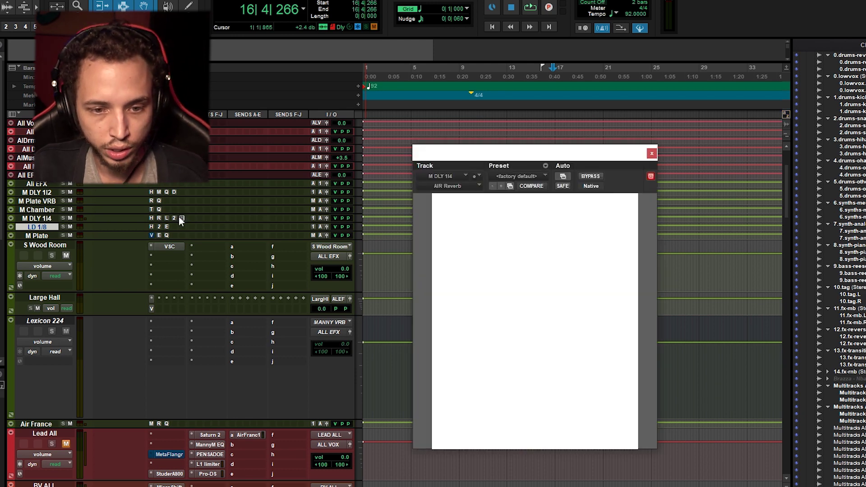
{"action": "left_click", "coordinate": [652, 153]}
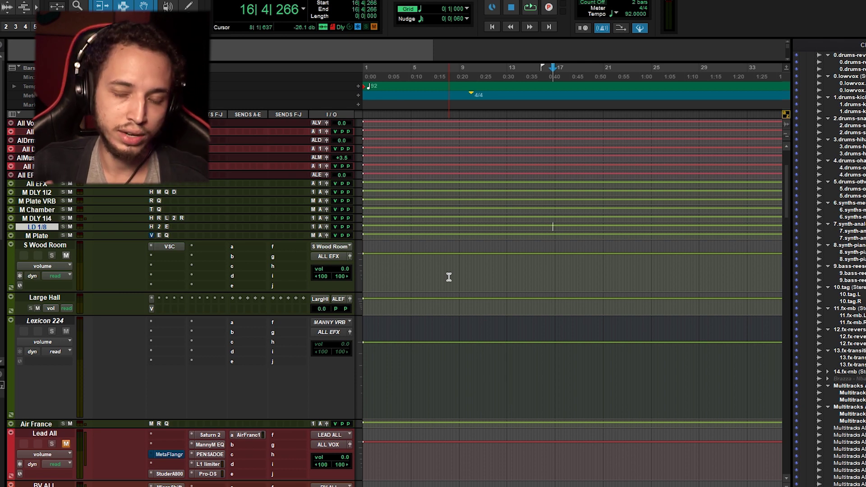
Place the edit cursor at 16|3|360 on REFRÃOADLIB4 and play the harmonies with the HARMS M DLY 1/4 send enabled.
{"action": "scroll", "coordinate": [444, 273], "scroll_direction": "down", "scroll_amount": 3}
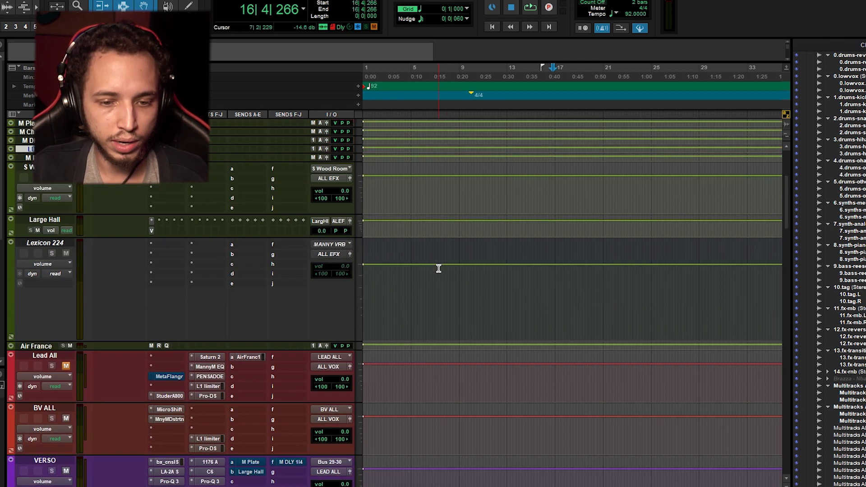
{"action": "scroll", "coordinate": [438, 268], "scroll_direction": "down", "scroll_amount": 12}
{"action": "scroll", "coordinate": [302, 350], "scroll_direction": "down", "scroll_amount": 4}
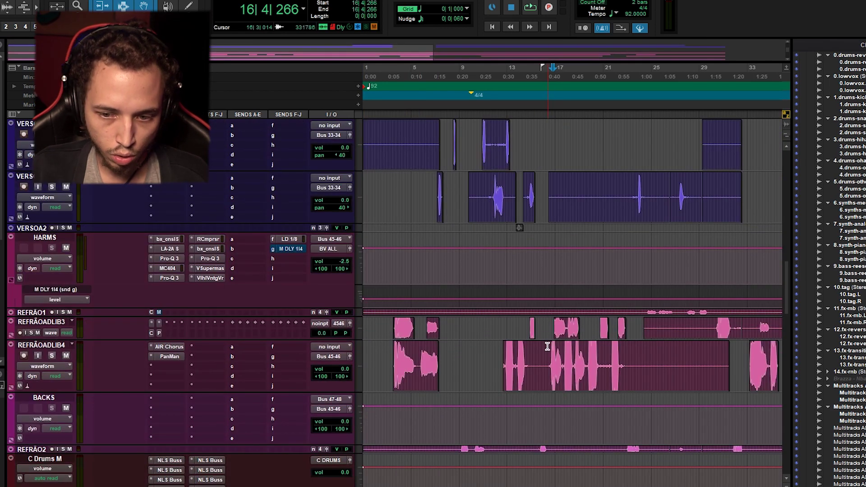
{"action": "left_click", "coordinate": [547, 346]}
{"action": "key", "text": "space"}
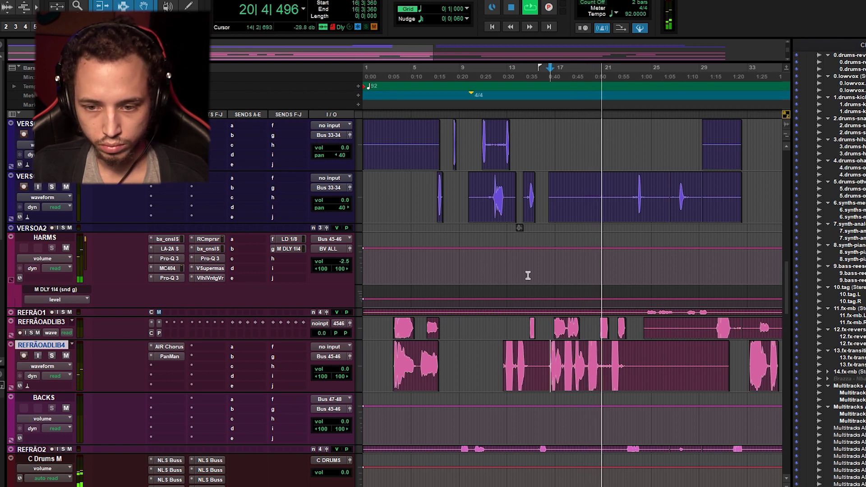
{"action": "key", "text": "space"}
Unmute the Lead All, All Drums and All Music buses.
{"action": "scroll", "coordinate": [526, 275], "scroll_direction": "up", "scroll_amount": 5}
{"action": "scroll", "coordinate": [526, 301], "scroll_direction": "up", "scroll_amount": 5}
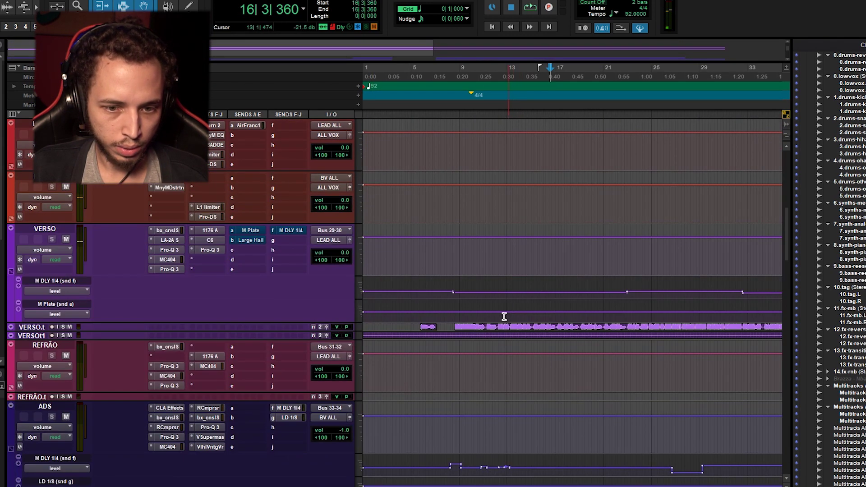
{"action": "scroll", "coordinate": [469, 319], "scroll_direction": "up", "scroll_amount": 4}
{"action": "left_click", "coordinate": [66, 323]}
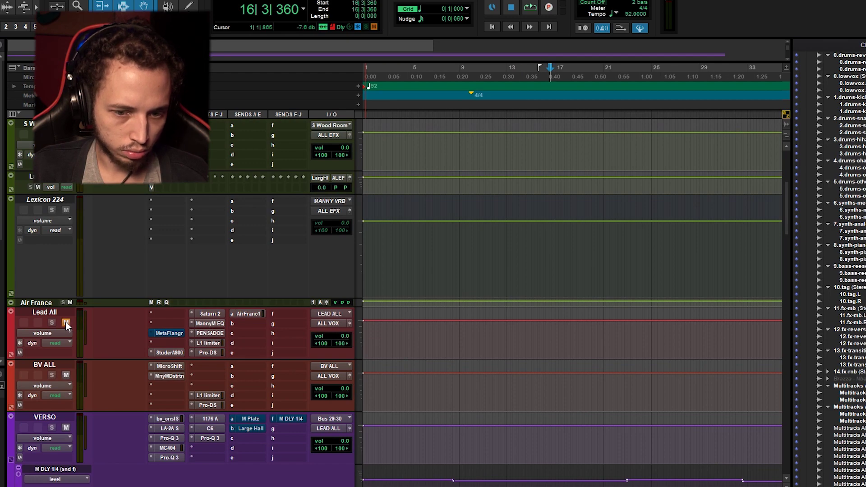
{"action": "scroll", "coordinate": [519, 327], "scroll_direction": "down", "scroll_amount": 5}
{"action": "scroll", "coordinate": [499, 303], "scroll_direction": "up", "scroll_amount": 10}
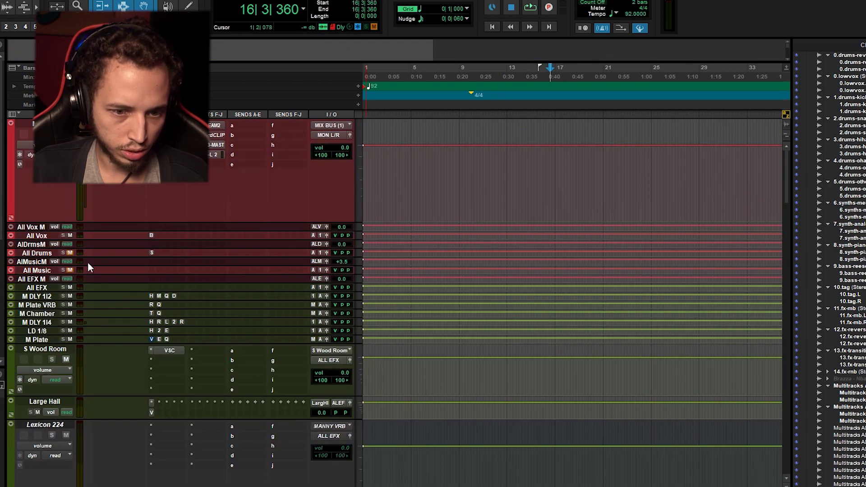
{"action": "left_click", "coordinate": [70, 253]}
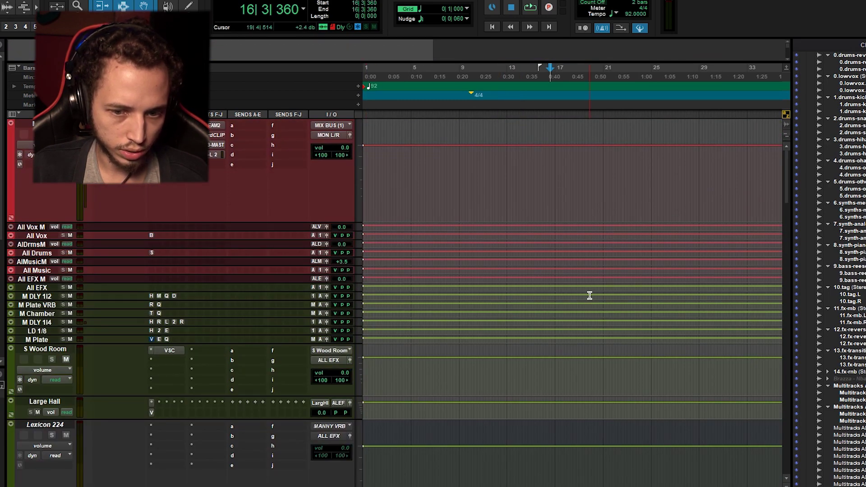
Compare full-mix playback from 16|3|360 with all HARMS inserts bypassed and re-enabled.
{"action": "scroll", "coordinate": [589, 294], "scroll_direction": "down", "scroll_amount": 10}
{"action": "key", "text": "space"}
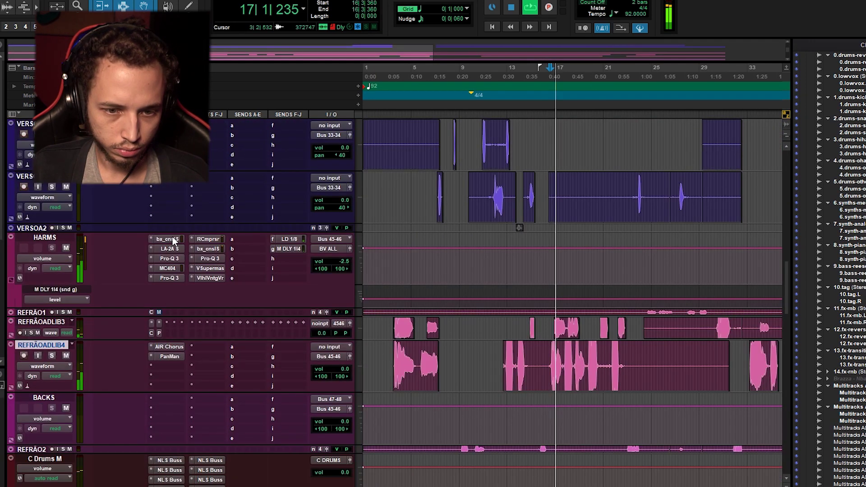
{"action": "key", "text": "space"}
{"action": "left_click", "coordinate": [169, 238], "text": "ctrl+shift"}
{"action": "key", "text": "space"}
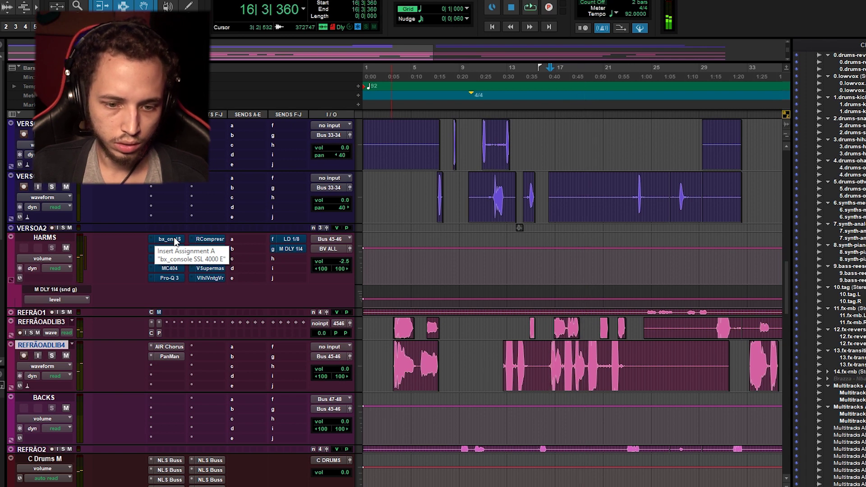
{"action": "key", "text": "space"}
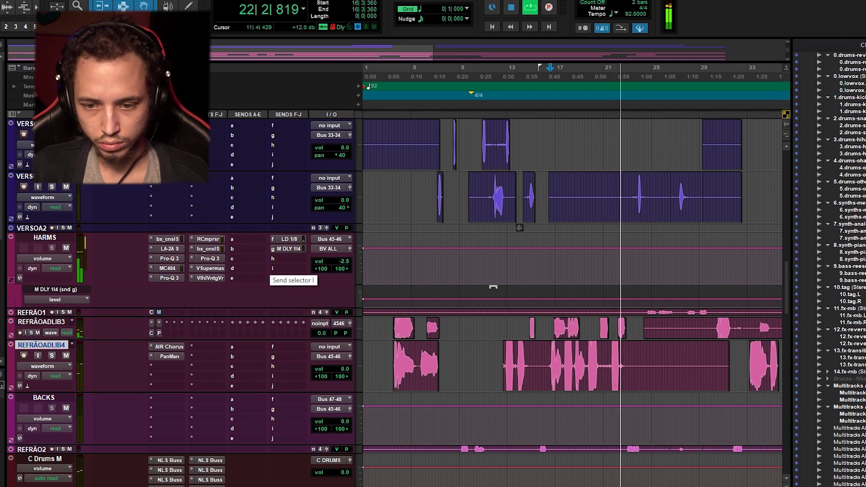
{"action": "key", "text": "space"}
Return to the ADS track and examine its CLA Effects EQ, distortion, reverb, delay and pitch settings.
{"action": "scroll", "coordinate": [492, 316], "scroll_direction": "up", "scroll_amount": 1}
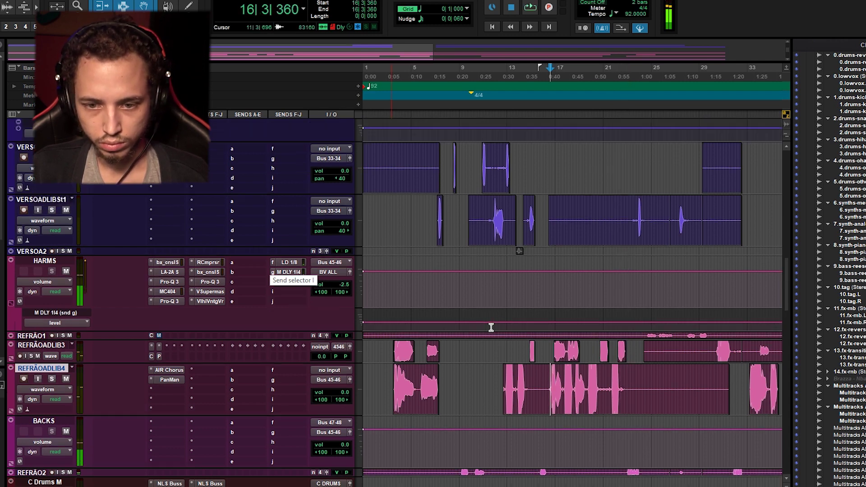
{"action": "scroll", "coordinate": [492, 327], "scroll_direction": "up", "scroll_amount": 6}
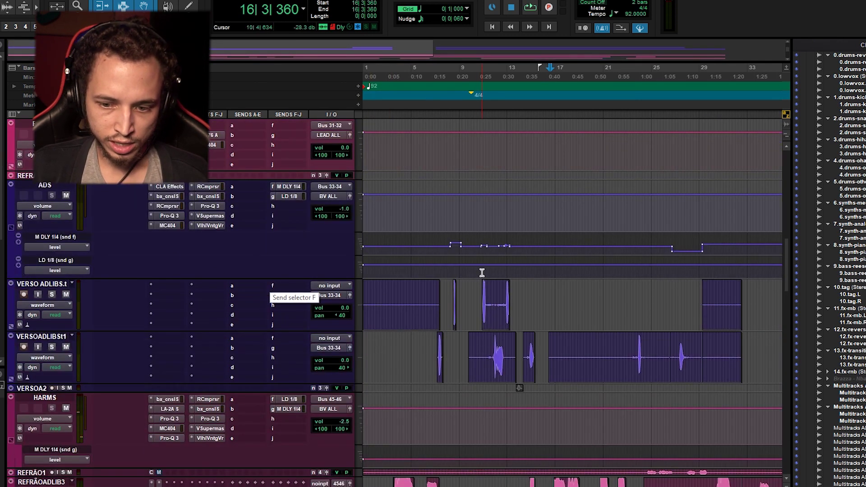
{"action": "scroll", "coordinate": [482, 273], "scroll_direction": "down", "scroll_amount": 5}
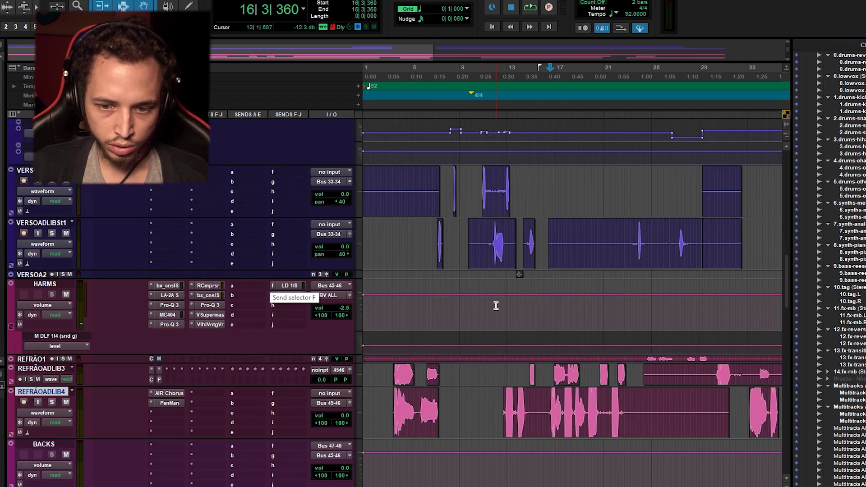
{"action": "scroll", "coordinate": [496, 306], "scroll_direction": "up", "scroll_amount": 6}
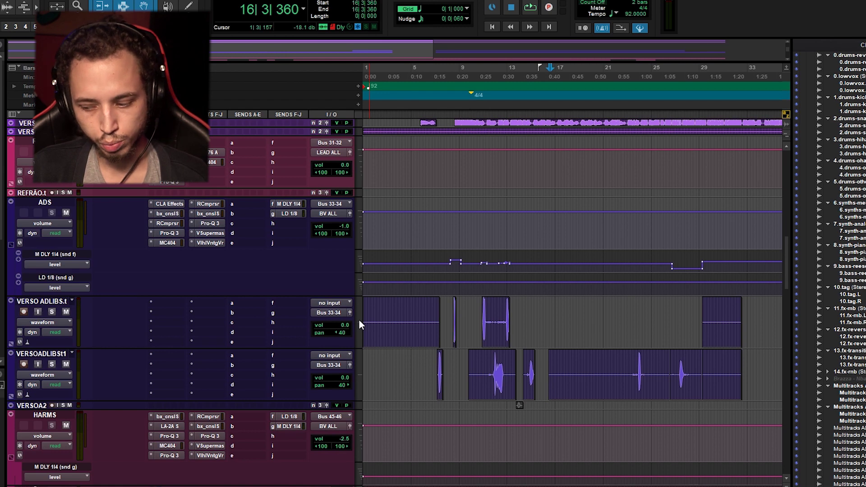
{"action": "left_click", "coordinate": [168, 203]}
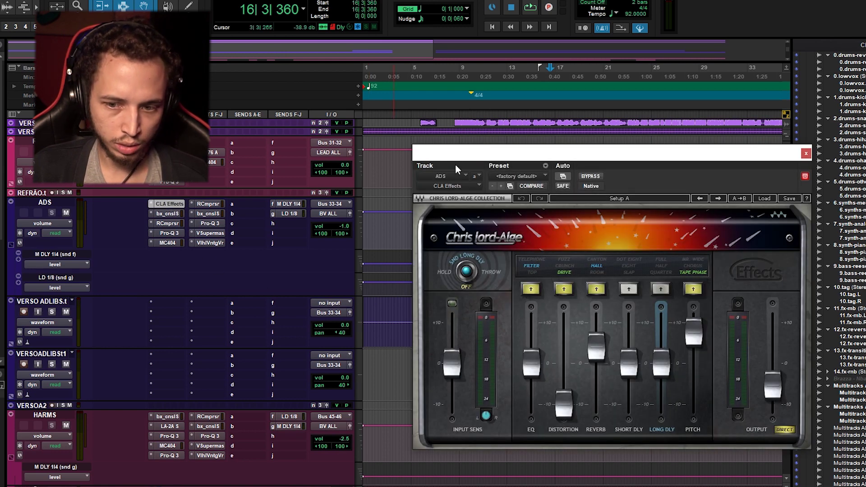
{"action": "left_click_drag", "start_coordinate": [573, 156], "coordinate": [445, 148]}
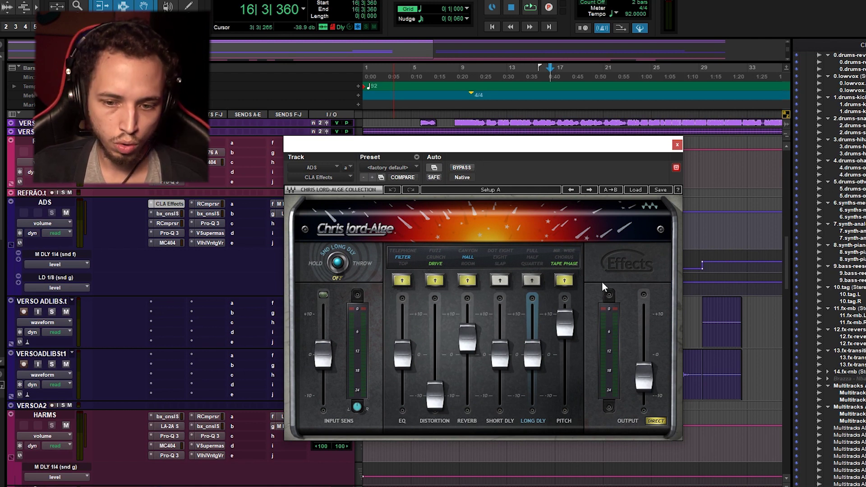
{"action": "left_click", "coordinate": [677, 144]}
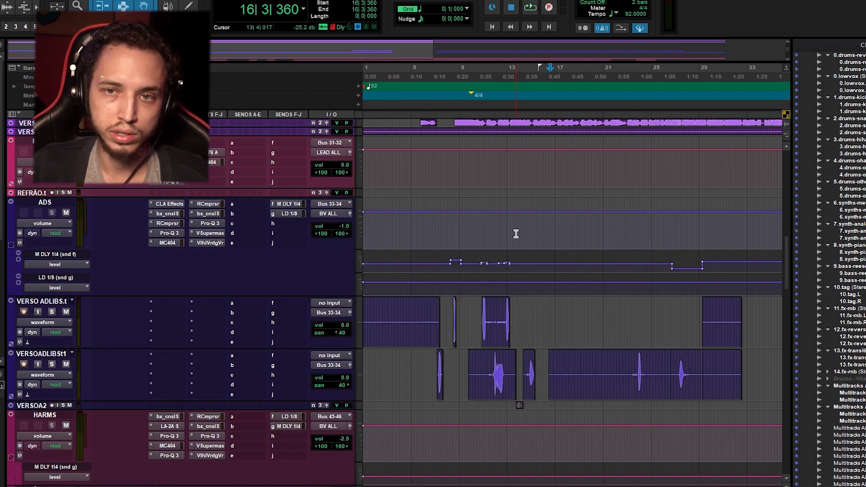
Play the full mix from around bar 14 on HARMS, and from 11|4|429.
{"action": "scroll", "coordinate": [494, 364], "scroll_direction": "down", "scroll_amount": 3}
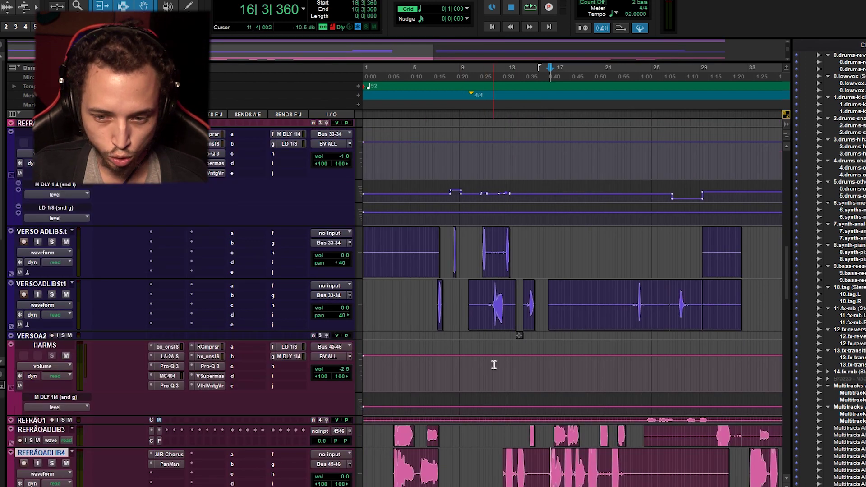
{"action": "left_click", "coordinate": [493, 364]}
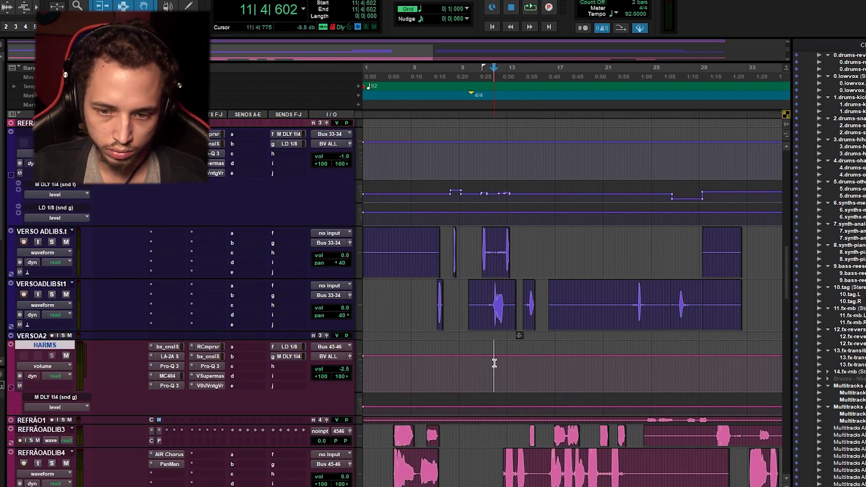
{"action": "left_click", "coordinate": [519, 370]}
{"action": "key", "text": "space"}
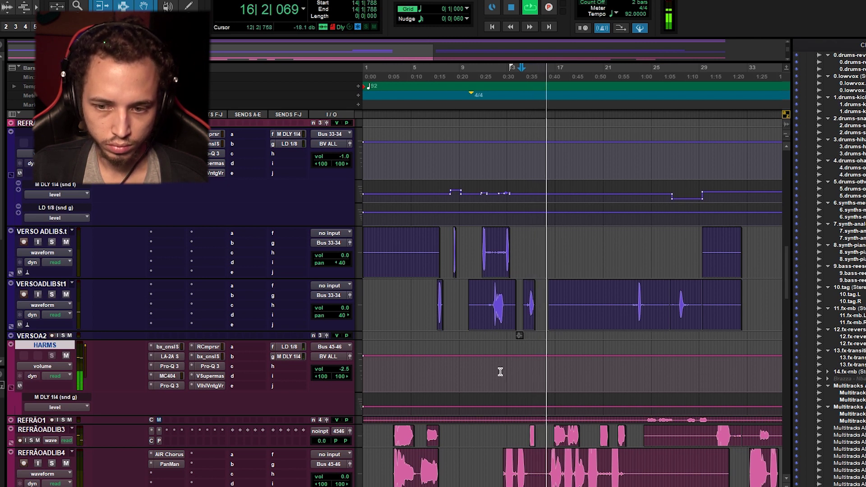
{"action": "key", "text": "space"}
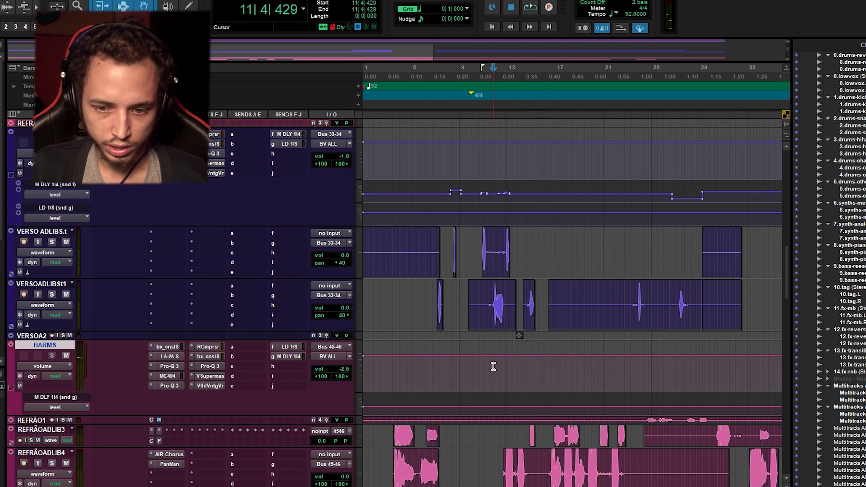
{"action": "key", "text": "space"}
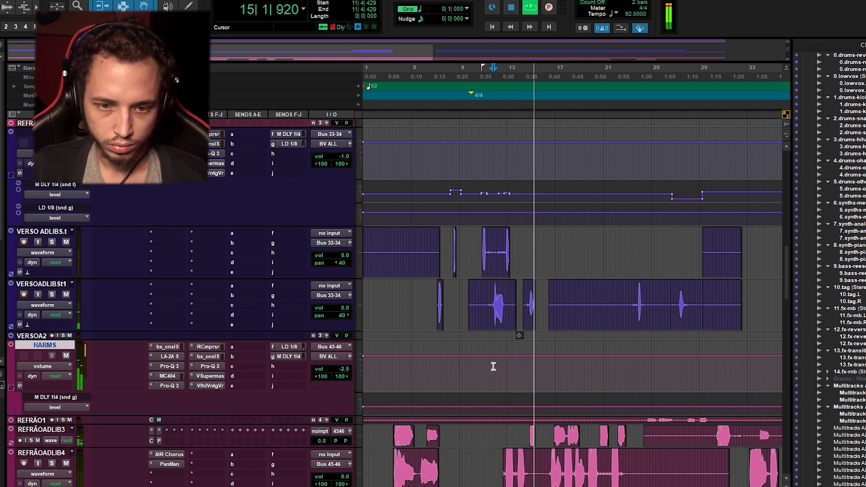
Stop the current playback and play the full mix from 11|3|350.
{"action": "key", "text": "space"}
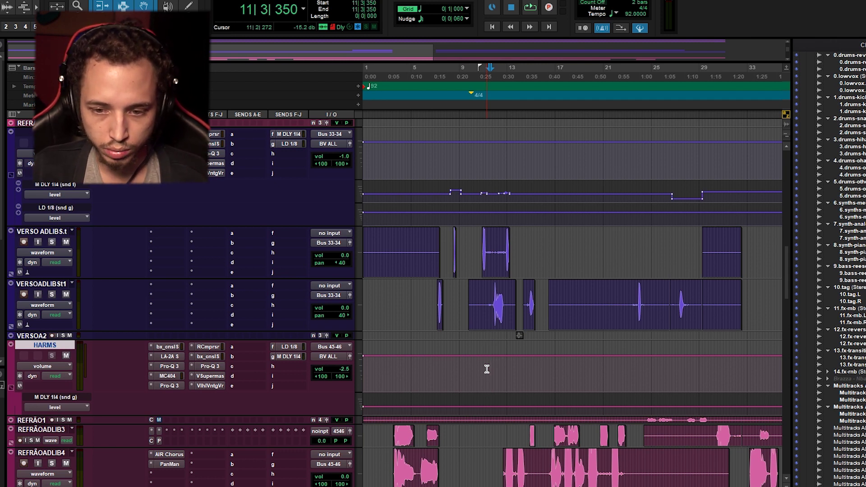
{"action": "key", "text": "space"}
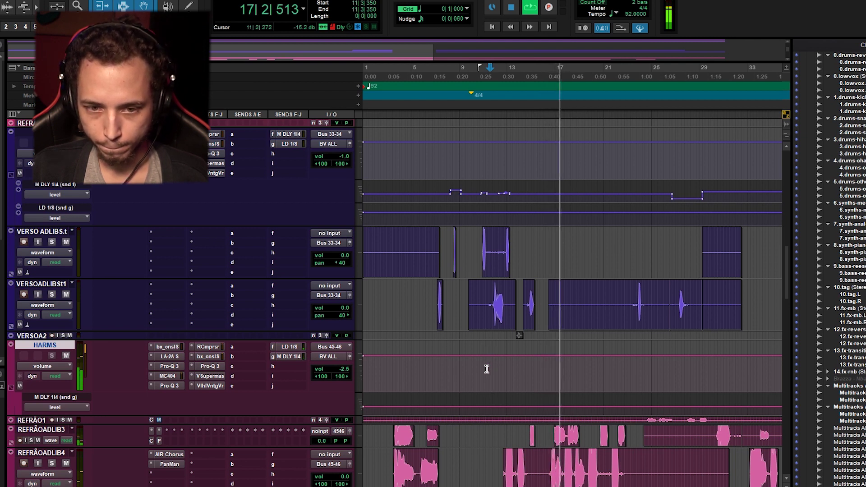
{"action": "key", "text": "space"}
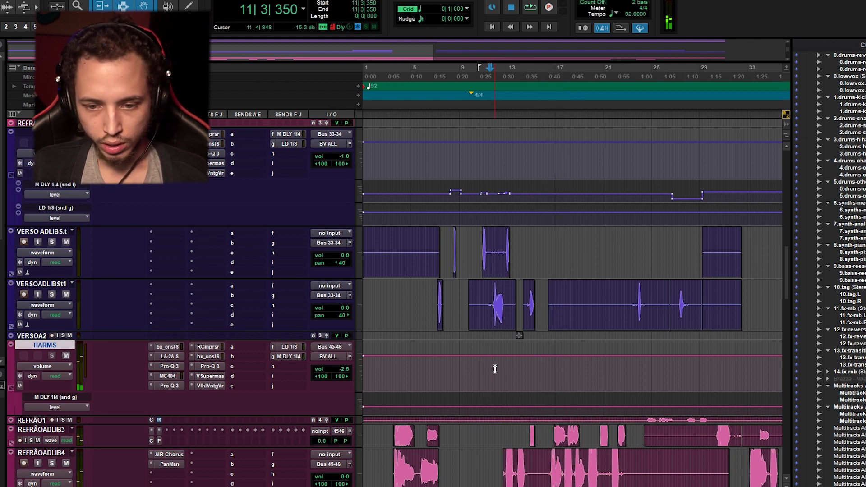
Place the edit cursor on the HARMS track at 16|4|958 and play the full mix from there.
{"action": "scroll", "coordinate": [530, 373], "scroll_direction": "right", "scroll_amount": 5}
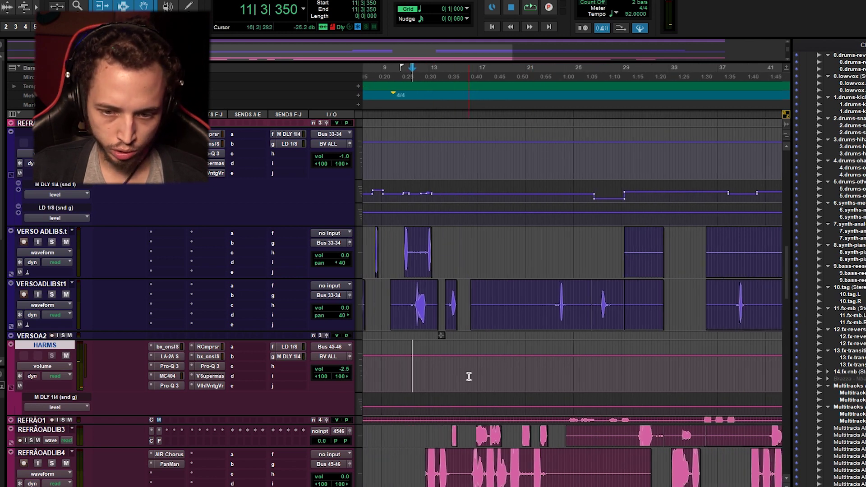
{"action": "scroll", "coordinate": [470, 378], "scroll_direction": "right", "scroll_amount": 5}
{"action": "scroll", "coordinate": [474, 379], "scroll_direction": "left", "scroll_amount": 6}
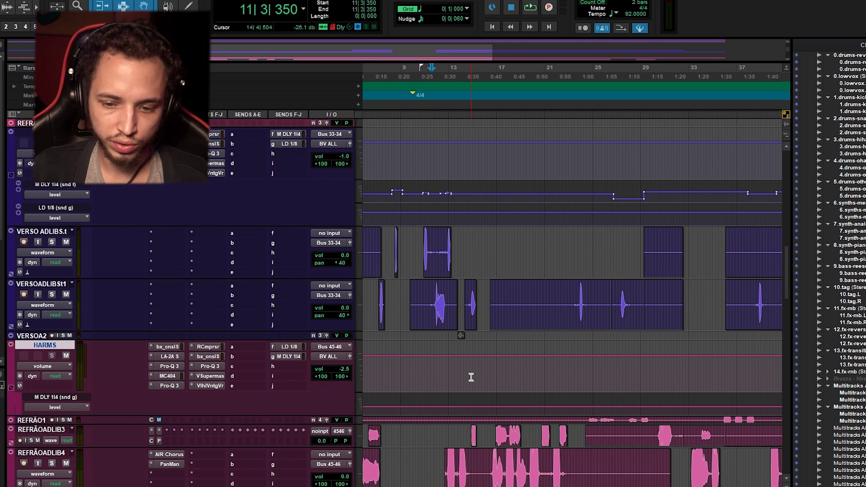
{"action": "left_click", "coordinate": [496, 382]}
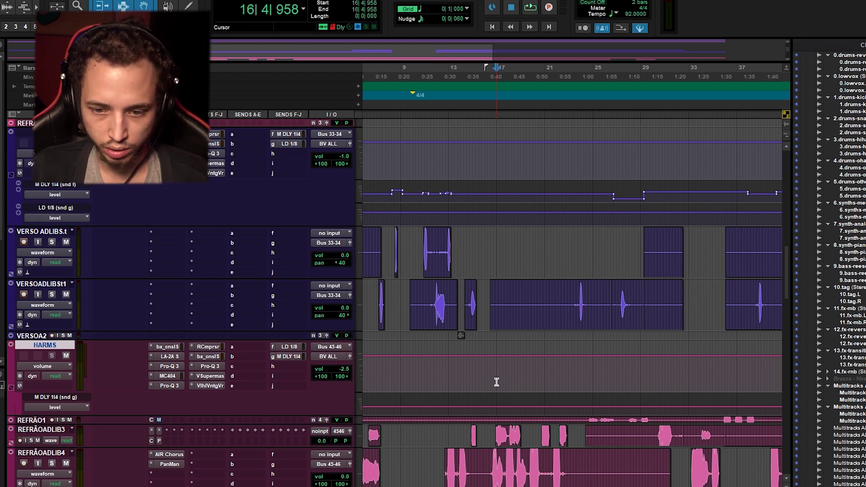
{"action": "key", "text": "space"}
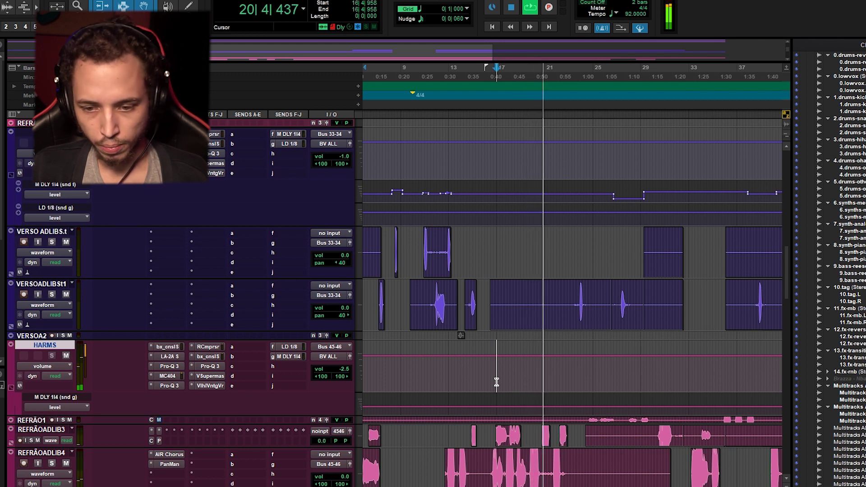
{"action": "key", "text": "space"}
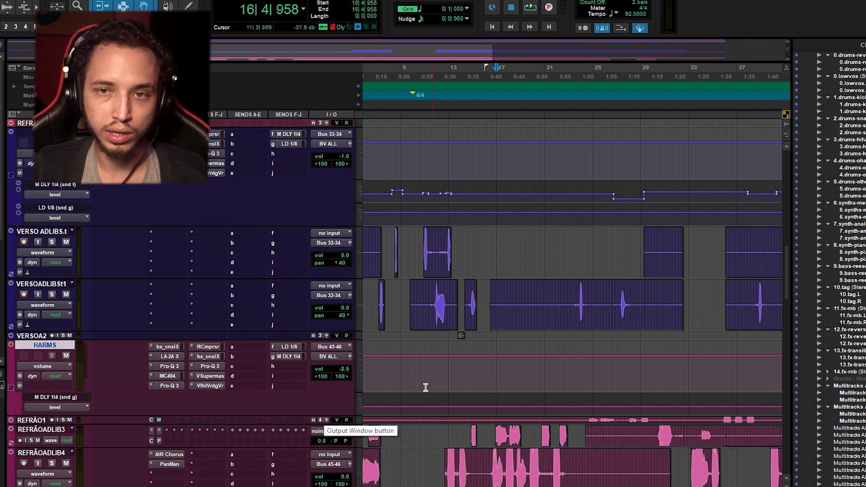
Examine the ValhallaSupermassive delay and ValhallaVintageVerb reverb settings on the HARMS track, closing each plug-in window.
{"action": "left_click", "coordinate": [204, 378]}
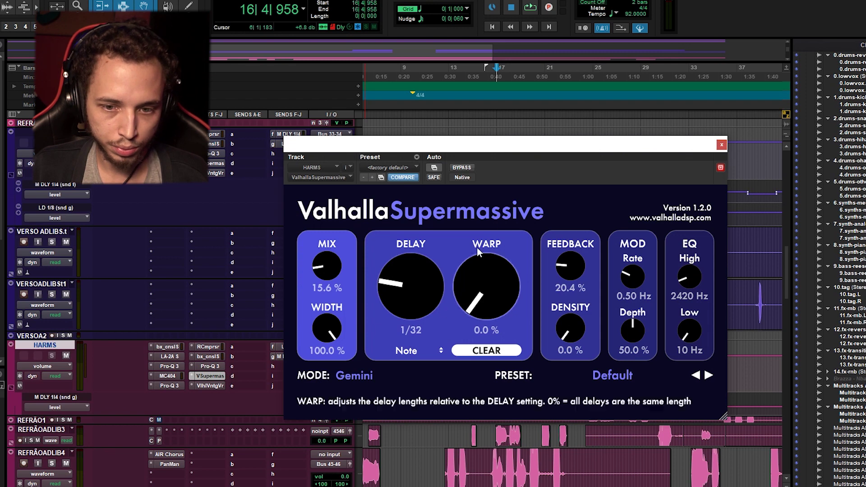
{"action": "left_click", "coordinate": [722, 145]}
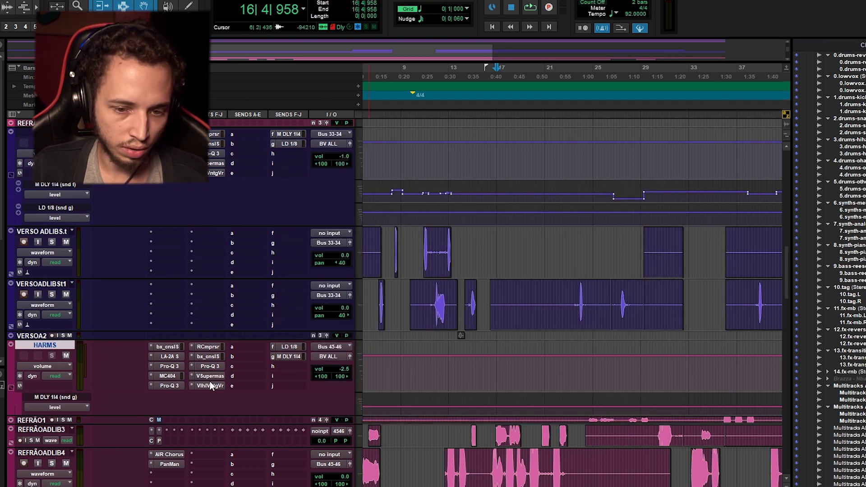
{"action": "left_click", "coordinate": [209, 386]}
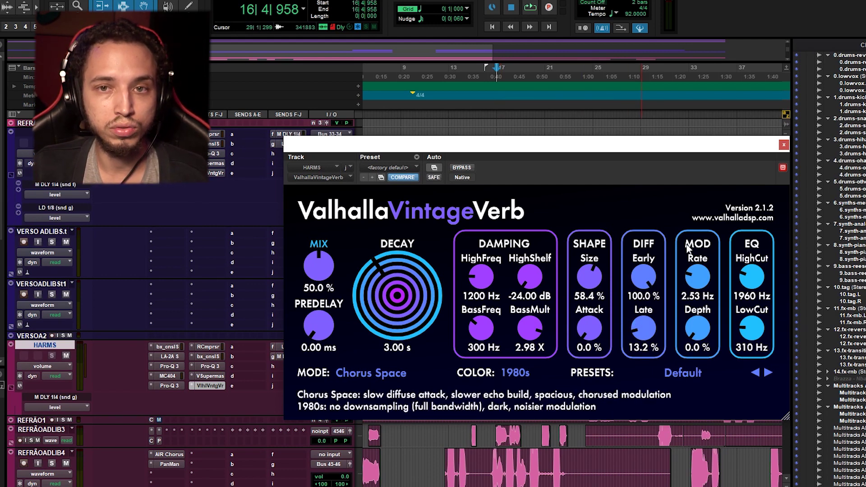
{"action": "left_click", "coordinate": [784, 145]}
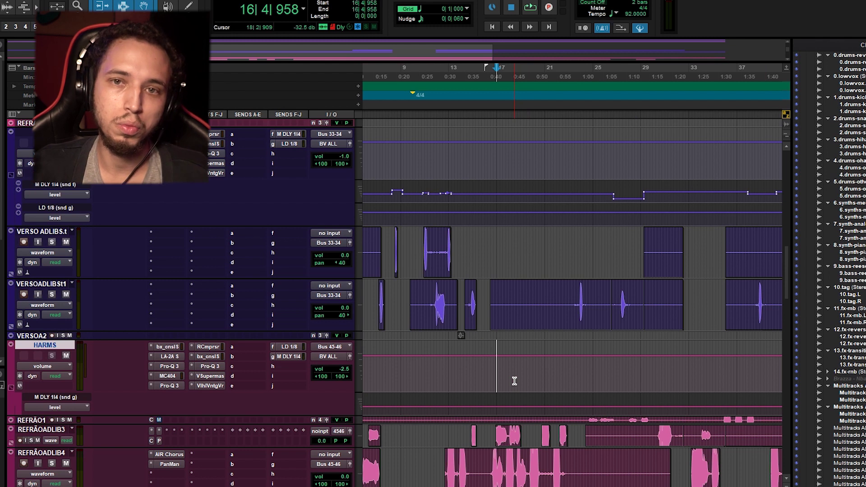